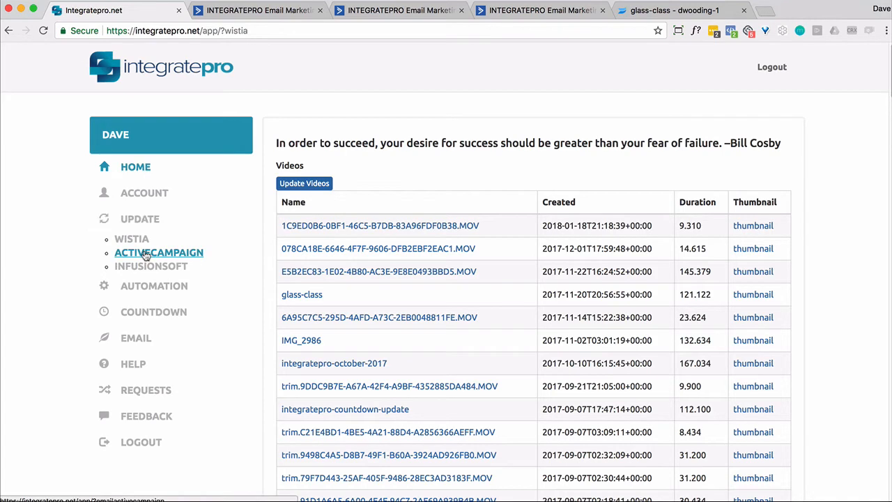
View the list of ActiveCampaign tags in IntegratePro and open the automation page
click(146, 254)
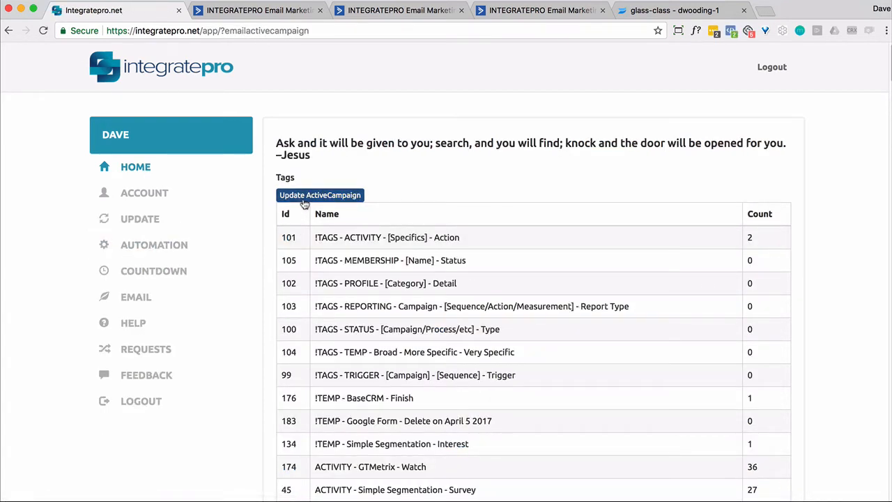
click(180, 255)
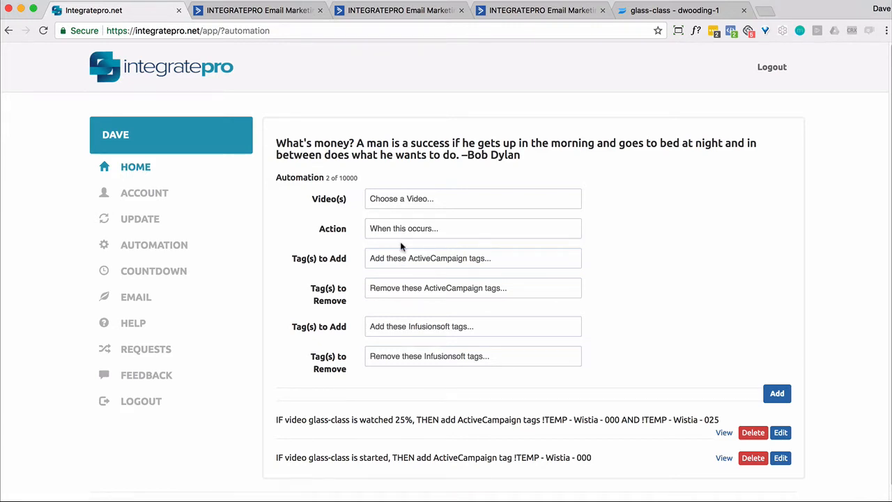
Choose the glass-class video and the percent_watched=50 action for a new automation
click(395, 201)
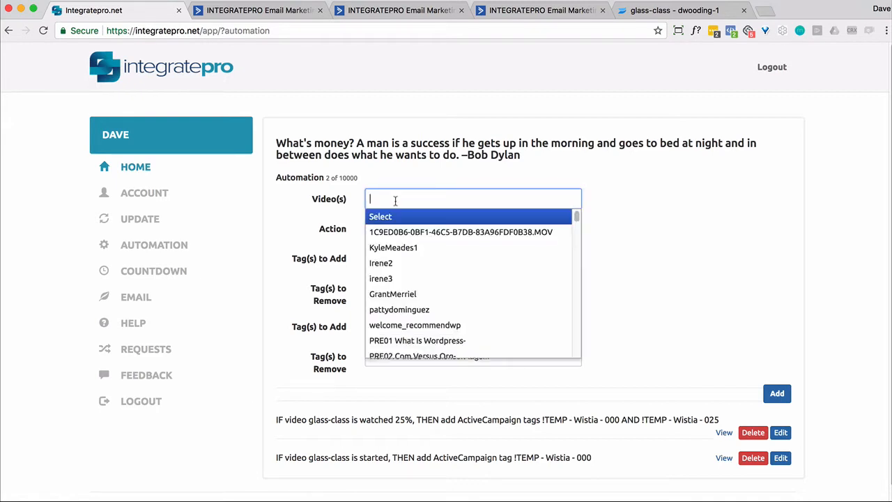
text(glas)
click(393, 217)
click(395, 228)
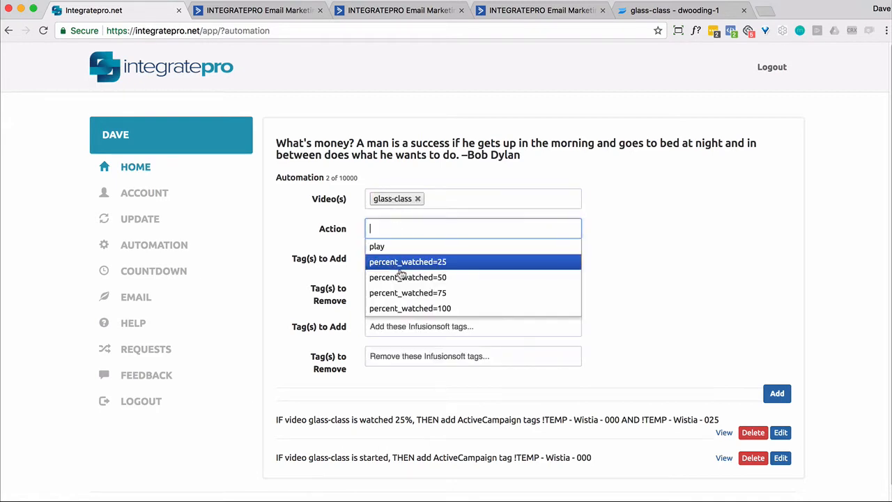
click(397, 275)
Set the ActiveCampaign tags to add to !TEMP - Wistia - 000 and !TEMP - Wistia - 050, and add the automation
click(382, 260)
text(wist)
scroll(442, 330, down, 3)
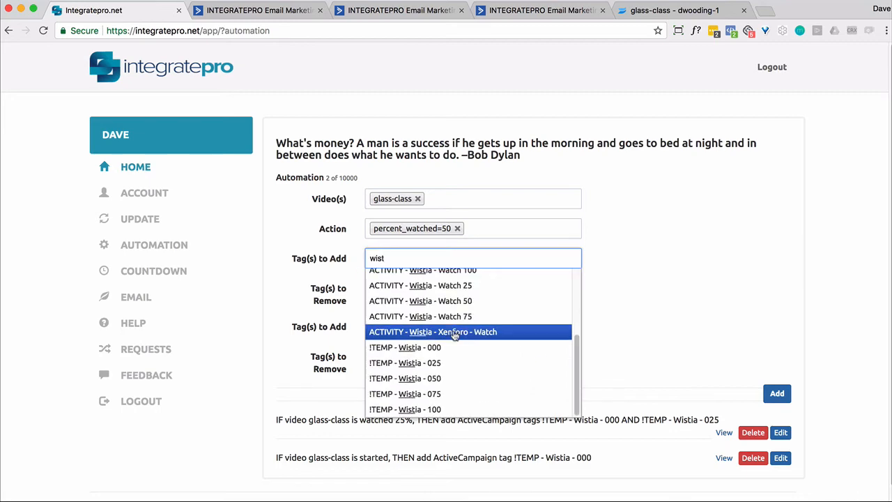
click(434, 349)
text(wis)
scroll(435, 334, down, 3)
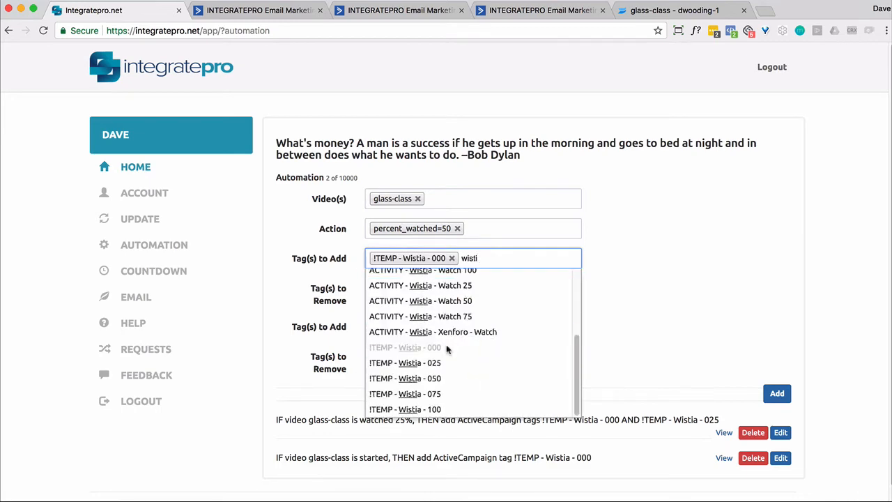
click(435, 377)
click(771, 393)
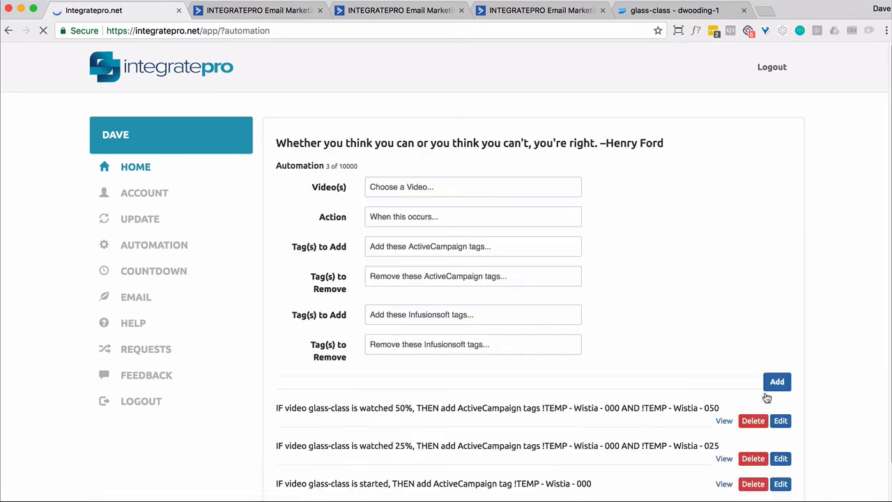
Choose the glass-class video and the percent_watched=75 action for another automation
click(399, 187)
text(gla)
click(402, 207)
click(399, 216)
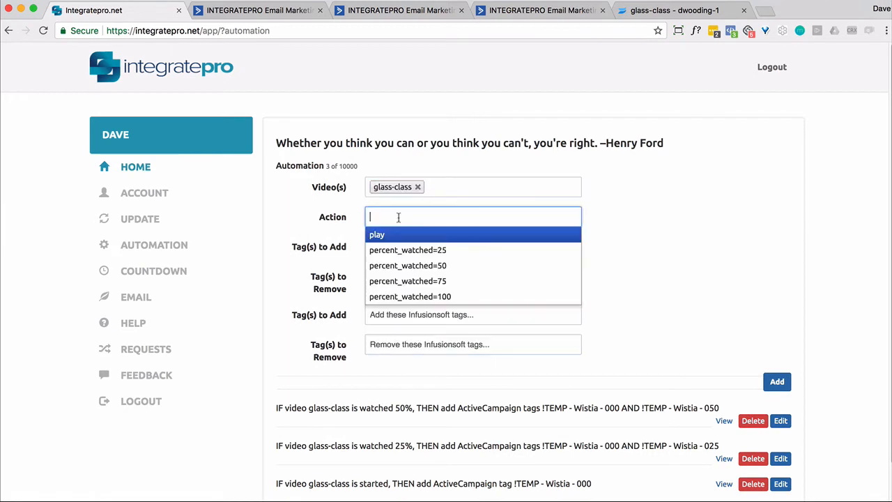
click(397, 280)
Set the ActiveCampaign tags to add to !TEMP - Wistia - 000 and !TEMP - Wistia - 075, and add the automation
click(391, 248)
text(wist)
scroll(435, 335, down, 5)
click(411, 336)
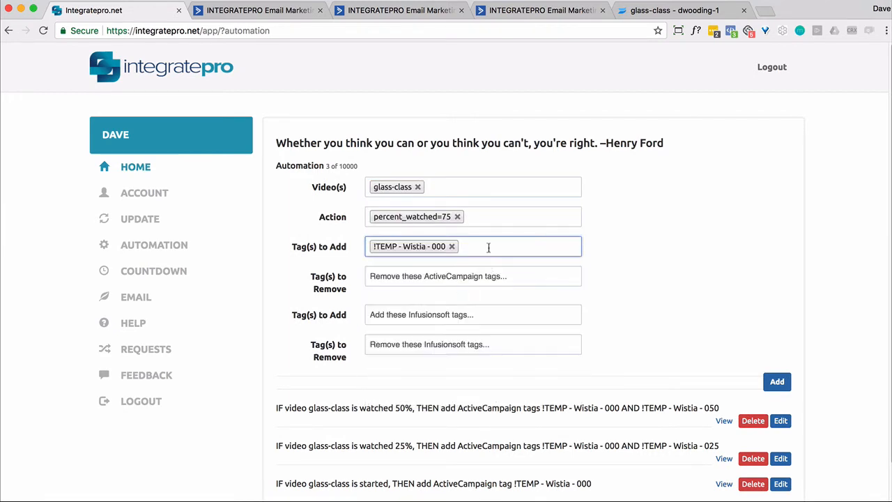
text(wisti)
scroll(435, 382, down, 5)
click(435, 382)
click(775, 382)
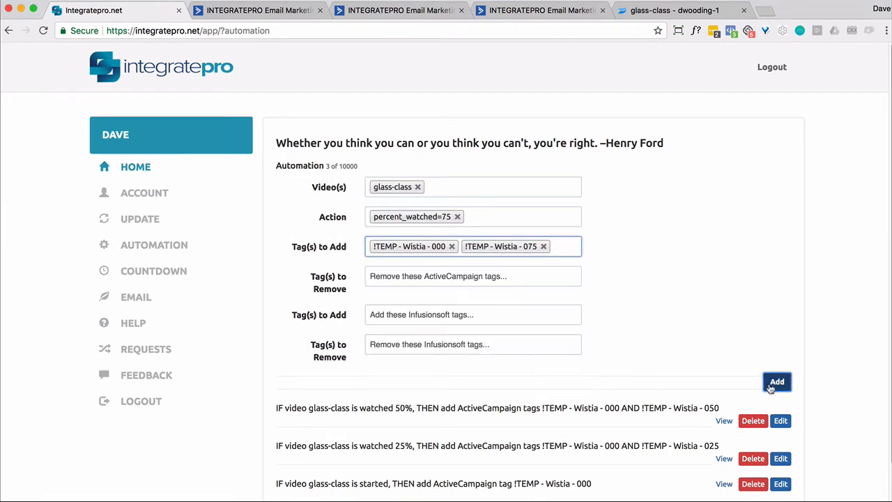
Choose the glass-class video and the percent_watched=100 action for another automation
click(399, 187)
text(gla)
click(402, 205)
click(399, 217)
click(398, 297)
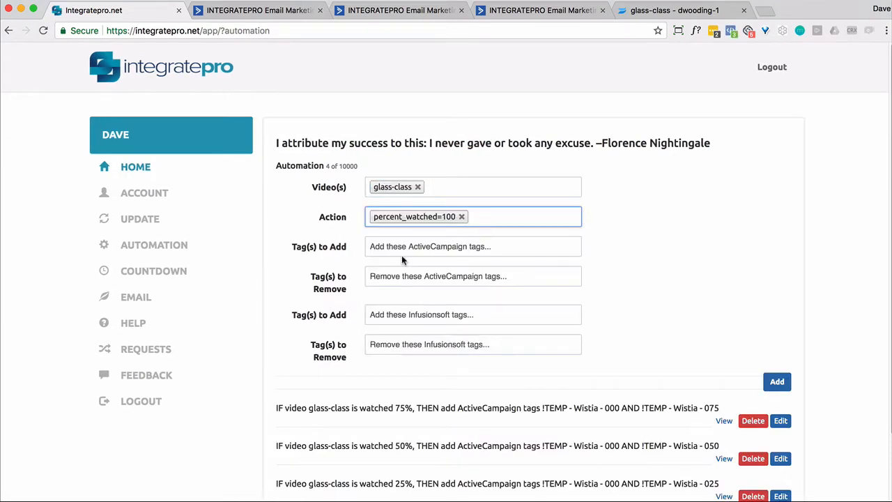
Set the ActiveCampaign tags to add to !TEMP - Wistia - 000 and !TEMP - Wistia - 100, and add the automation
click(394, 246)
text(wisti)
scroll(435, 334, down, 5)
click(435, 334)
text(wisti)
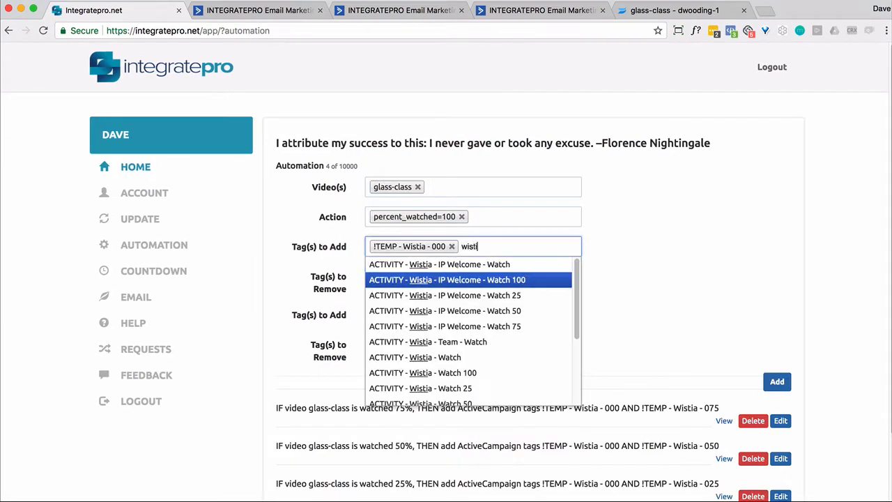
scroll(437, 390, down, 5)
click(437, 396)
click(764, 382)
scroll(763, 362, down, 3)
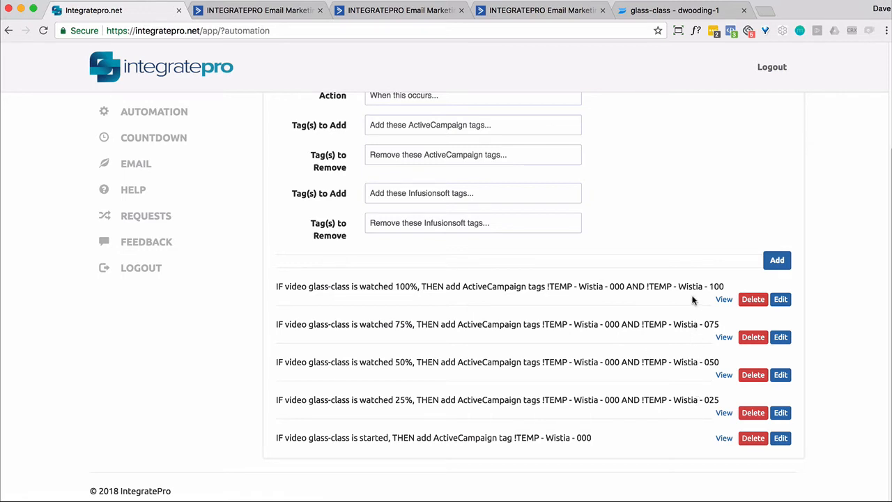
Switch to ActiveCampaign and open the !TEMP - Wistia automation for editing
click(249, 11)
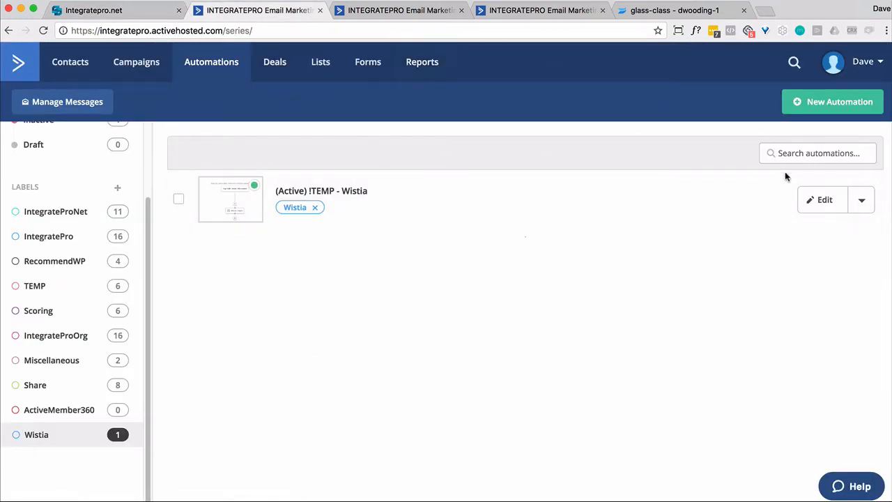
click(824, 200)
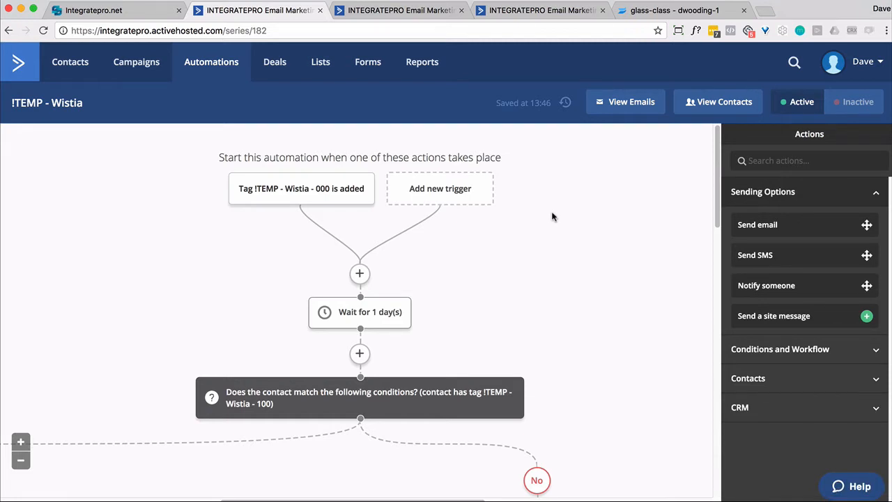
key(ctrl+minus)
key(ctrl+minus)
key(ctrl+minus)
key(ctrl+minus)
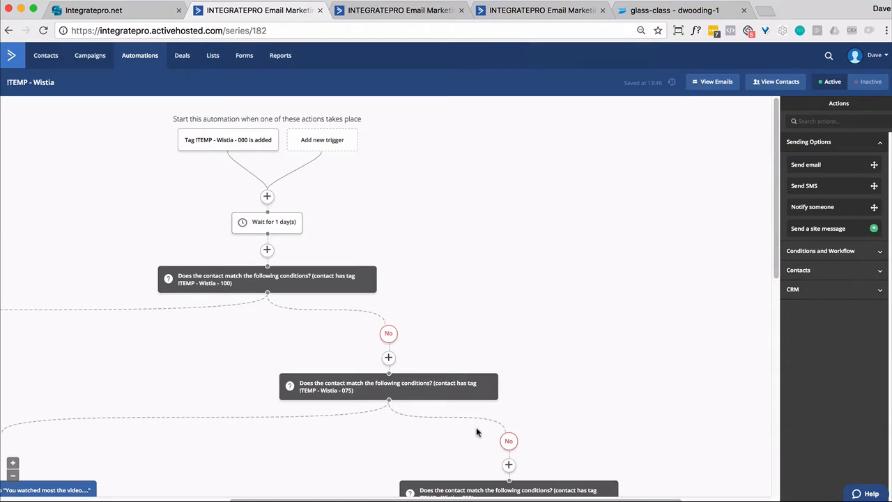
Examine the automation's start trigger, the wait action and the condition on the !TEMP - Wistia - 100 tag
drag(464, 499, 333, 497)
mouse_move(427, 152)
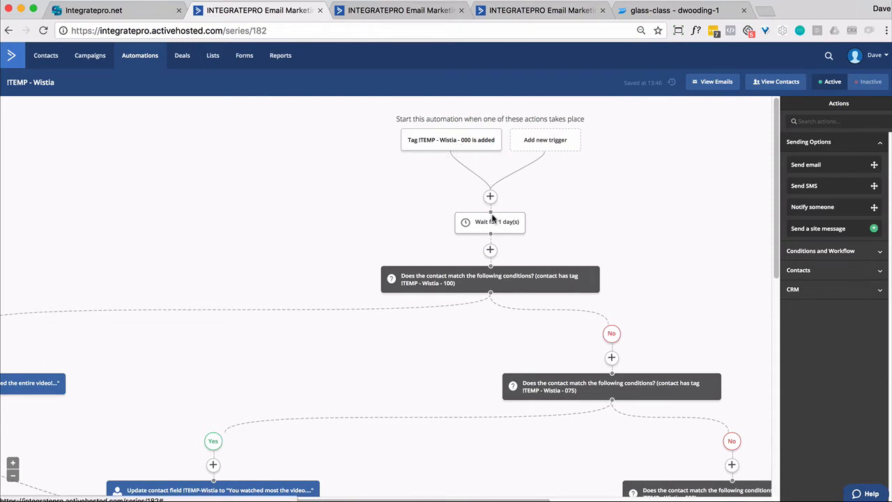
mouse_move(495, 231)
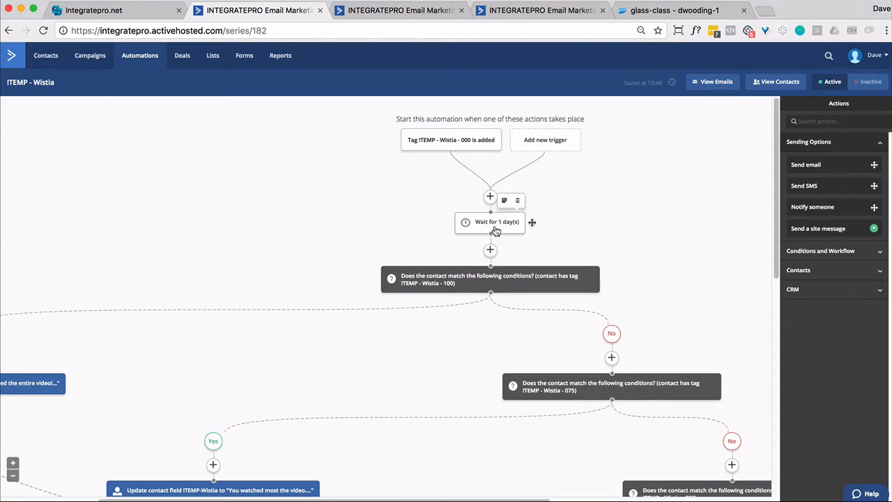
mouse_move(491, 292)
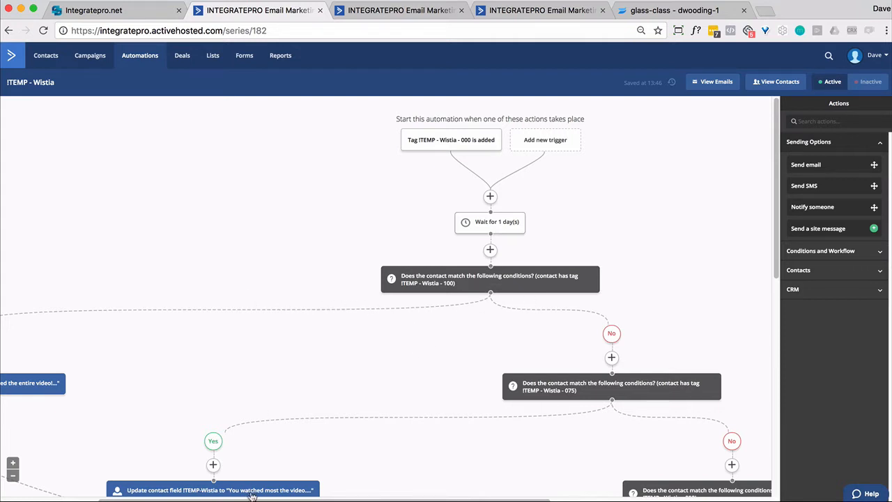
Inspect the !TEMP-Wistia contact field updates on the Yes branches of the 100 and 075 tag conditions, leaving both unchanged
drag(252, 499, 154, 499)
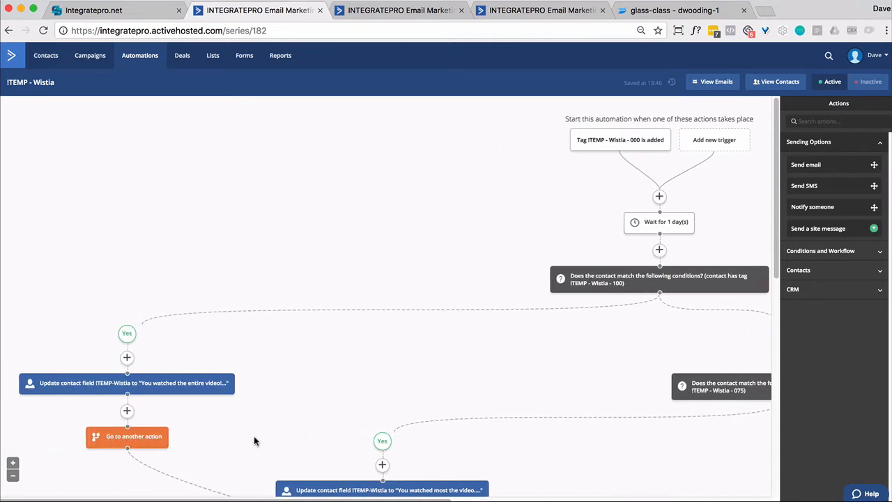
mouse_move(87, 388)
click(91, 388)
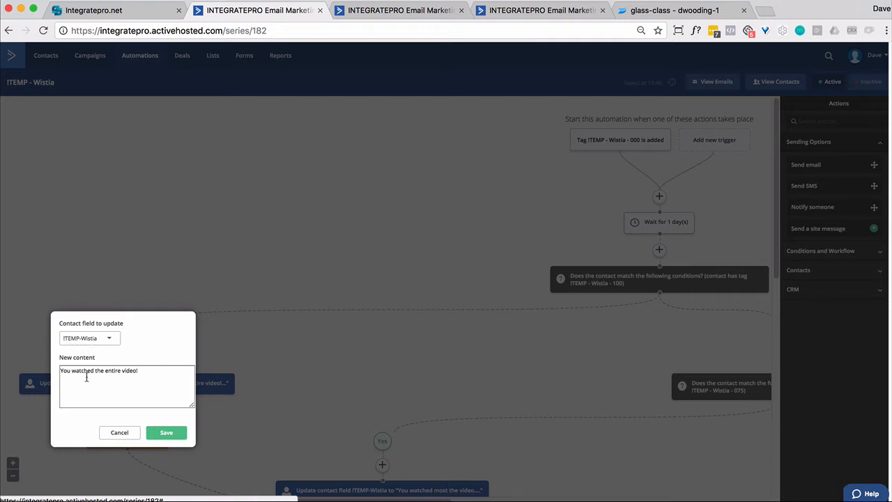
click(116, 433)
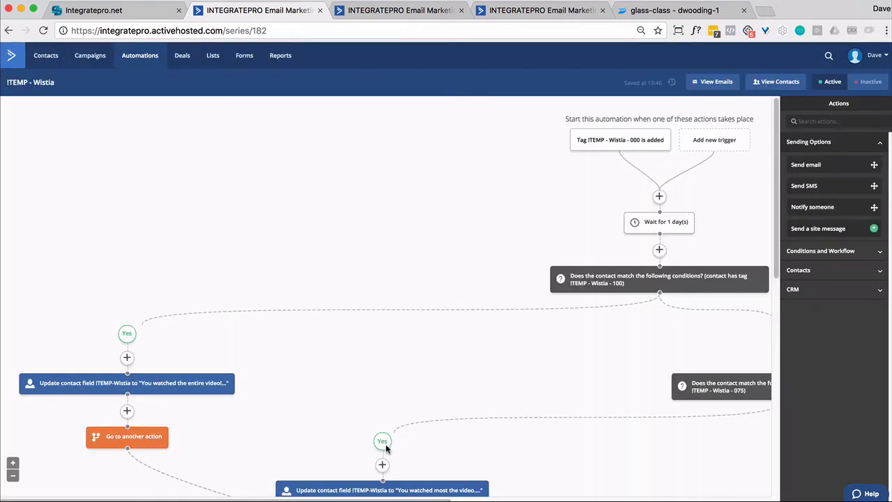
click(410, 489)
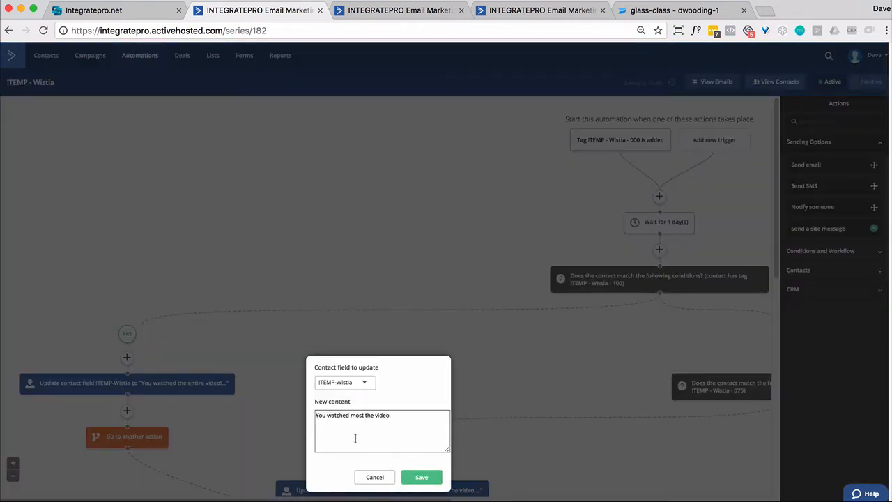
click(382, 479)
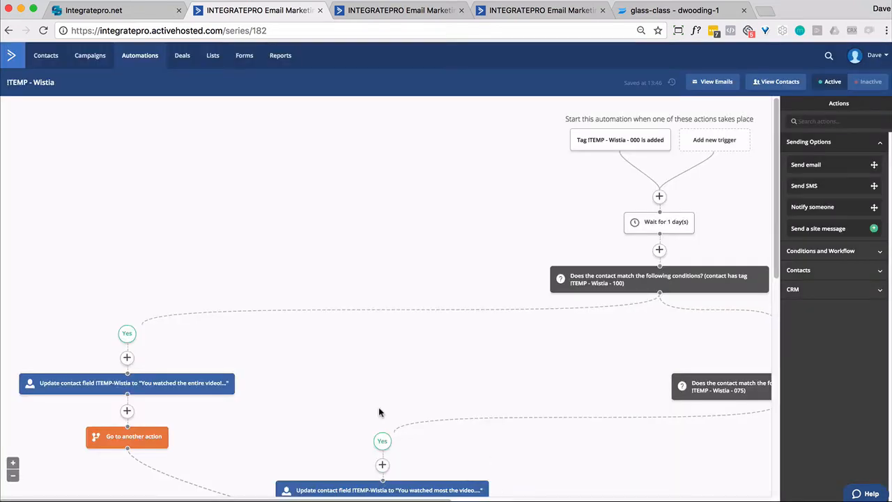
Examine the 050 and 025 tag conditions and the contact field updates on their branches
scroll(588, 296, right, 5)
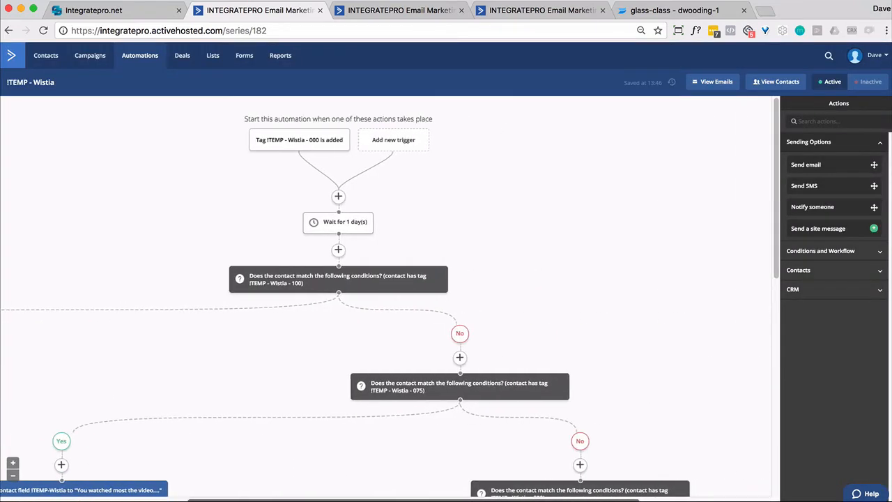
scroll(588, 296, down, 4)
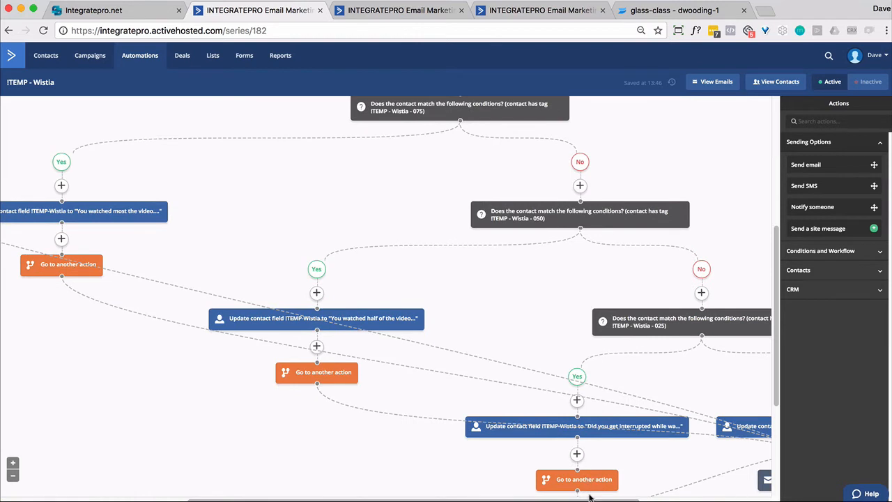
scroll(462, 345, right, 4)
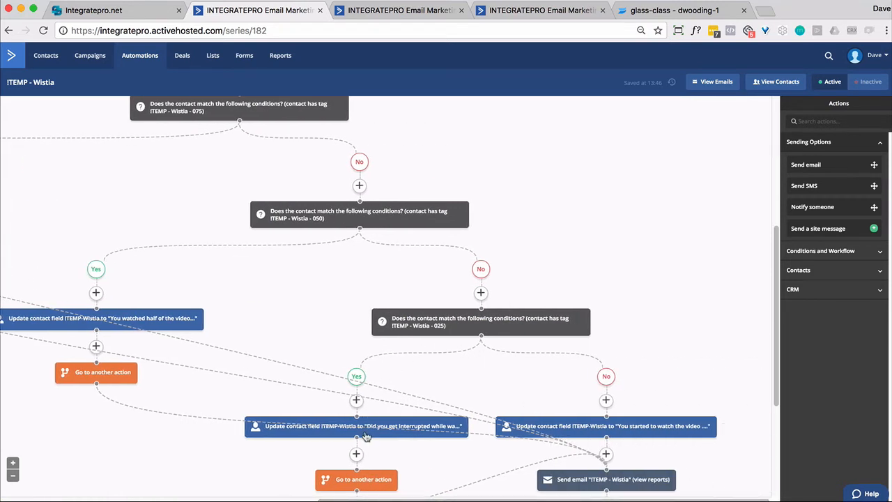
mouse_move(368, 431)
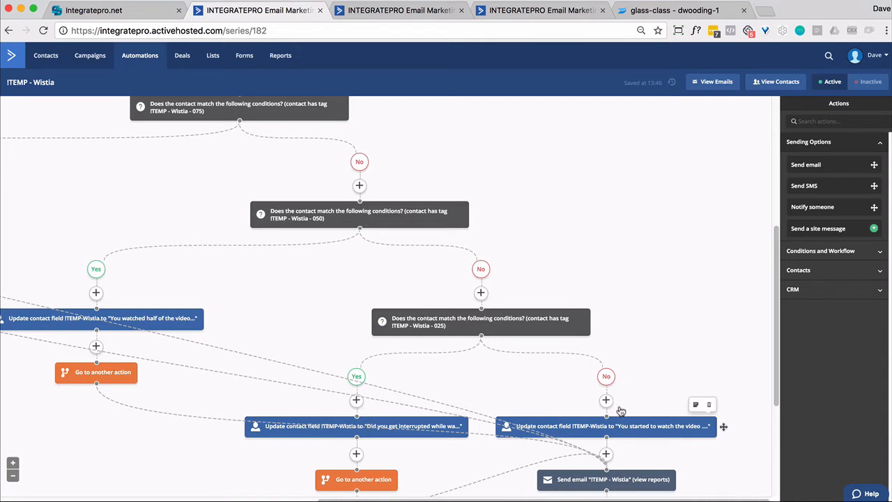
Open the !TEMP - Wistia email for editing from the send email action near the automation's end
scroll(597, 272, down, 2)
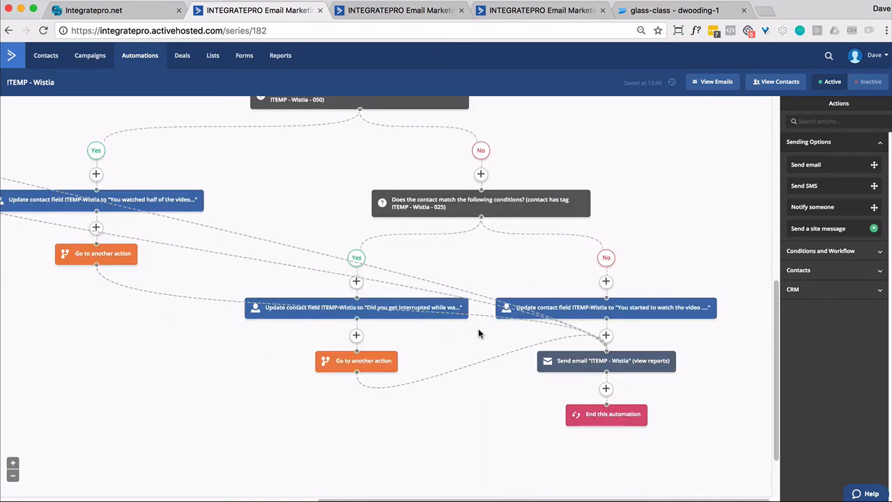
click(601, 368)
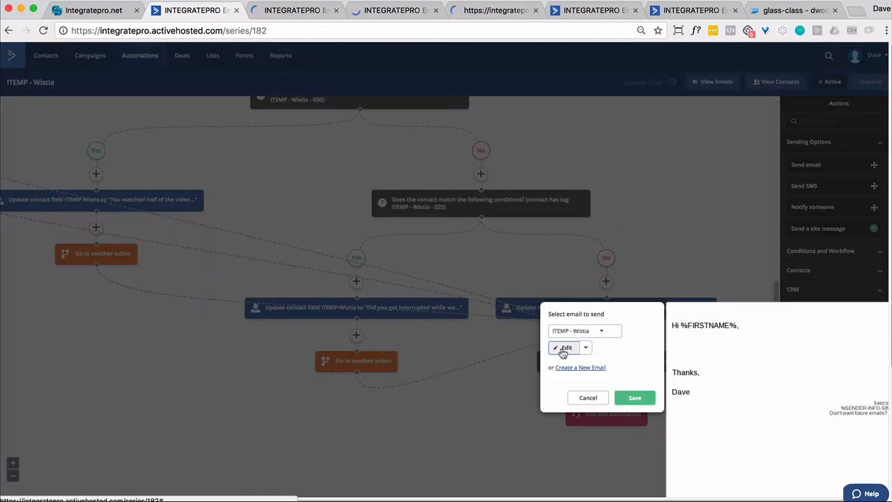
click(563, 348)
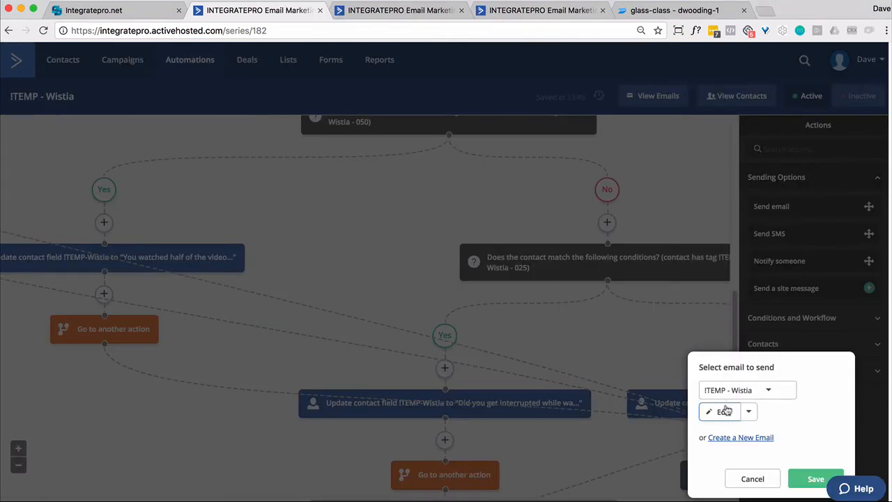
click(725, 411)
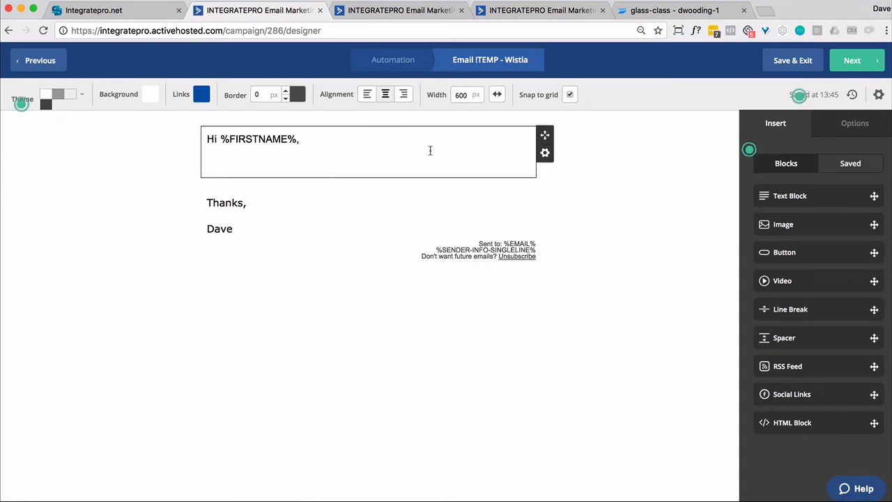
Try to insert the !TEMP-Wistia contact field personalization on the empty line below the greeting
click(229, 163)
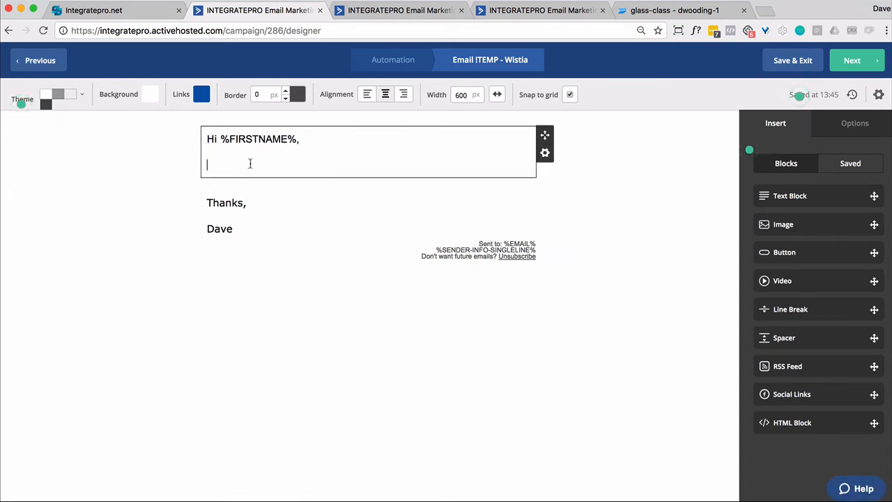
click(545, 154)
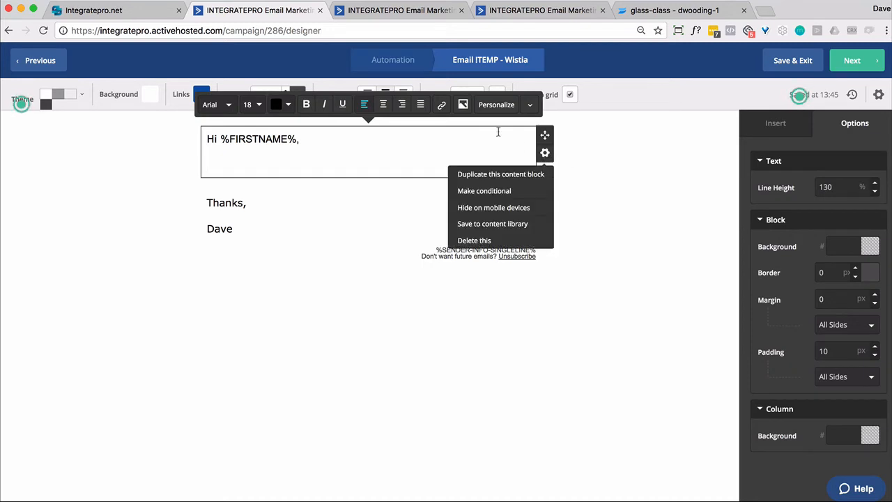
click(499, 106)
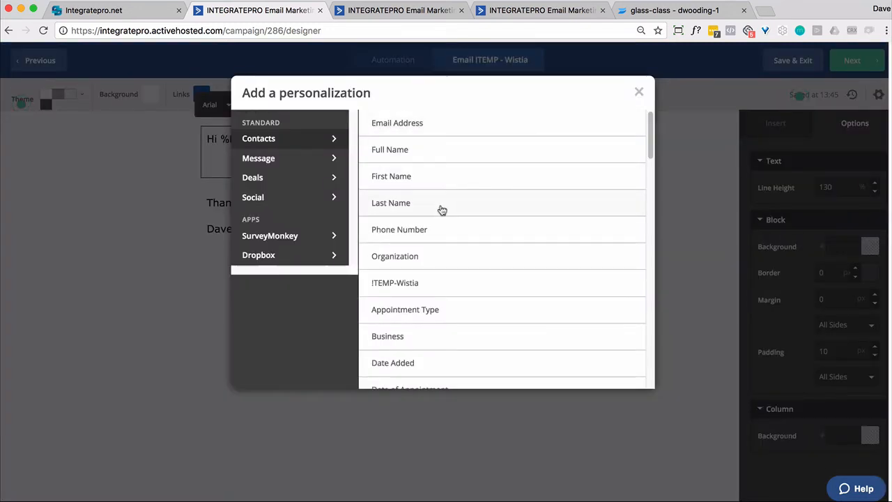
click(395, 282)
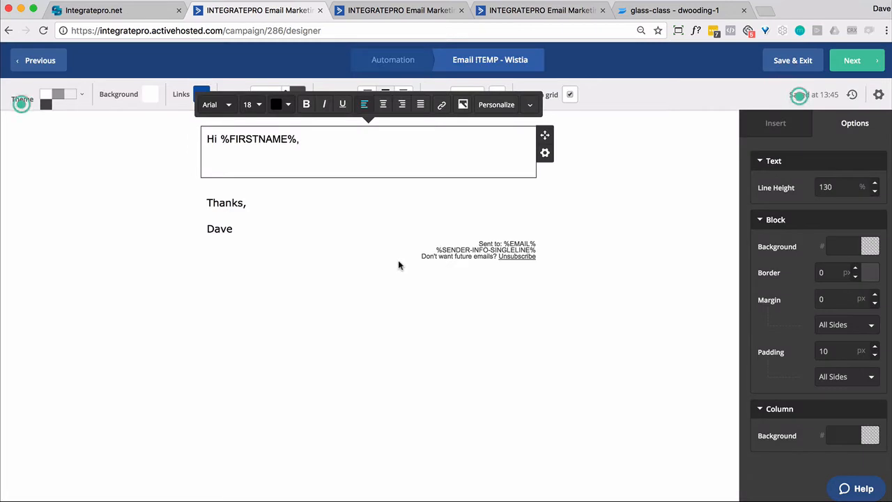
Insert the !TEMP-Wistia personalization tag below the Hi %FIRSTNAME% greeting in the first text block
click(244, 159)
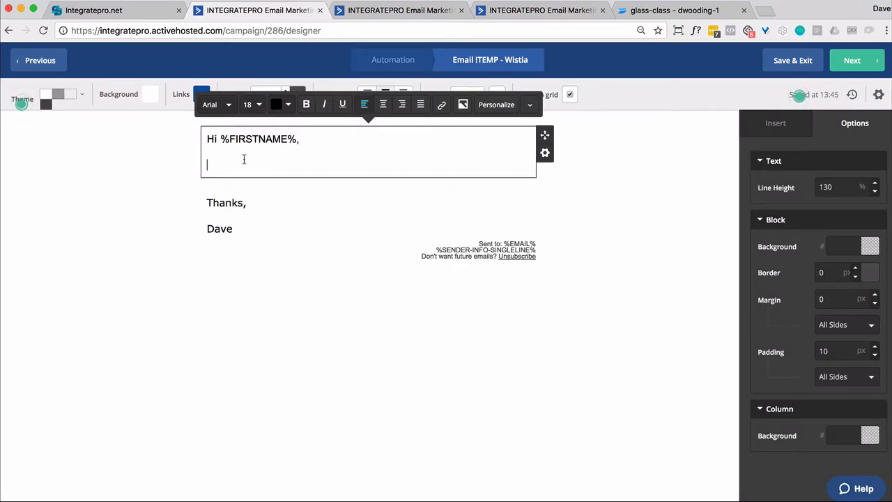
click(504, 110)
click(396, 285)
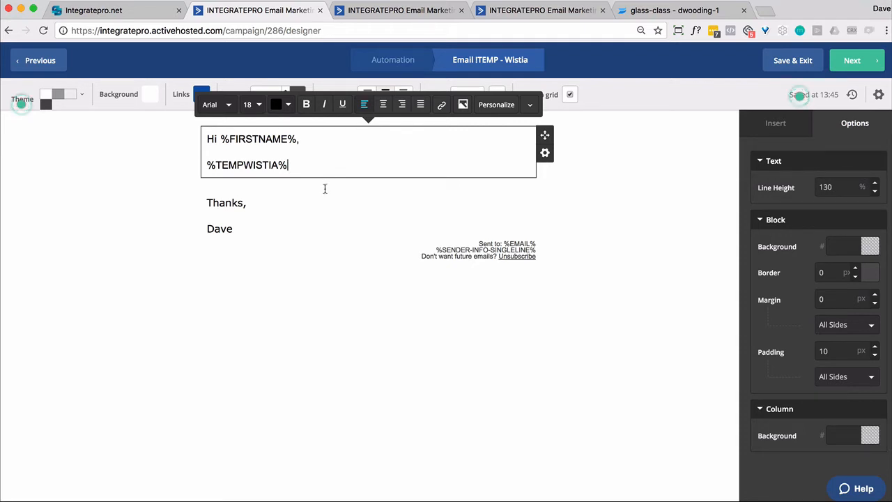
click(352, 188)
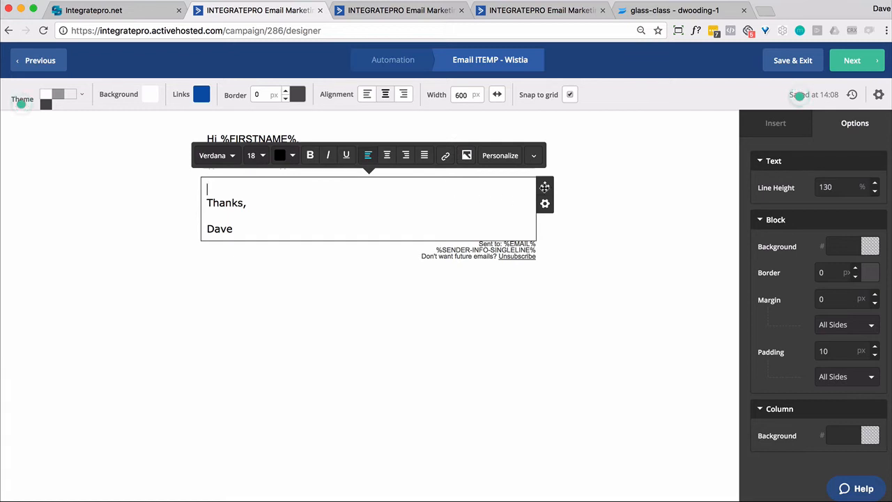
click(599, 168)
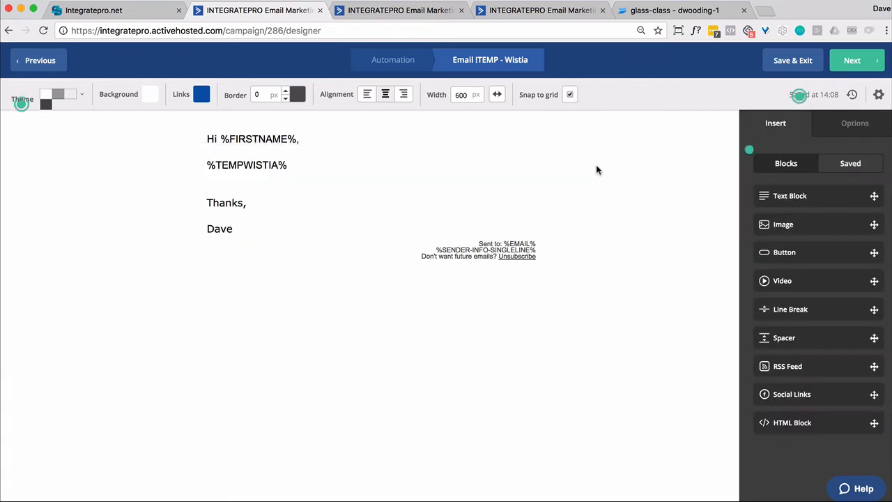
Add a text block above the sign-off, shown only if the tag !TEMP - Wistia - 100 exists, and save and exit the email
drag(790, 200, 294, 189)
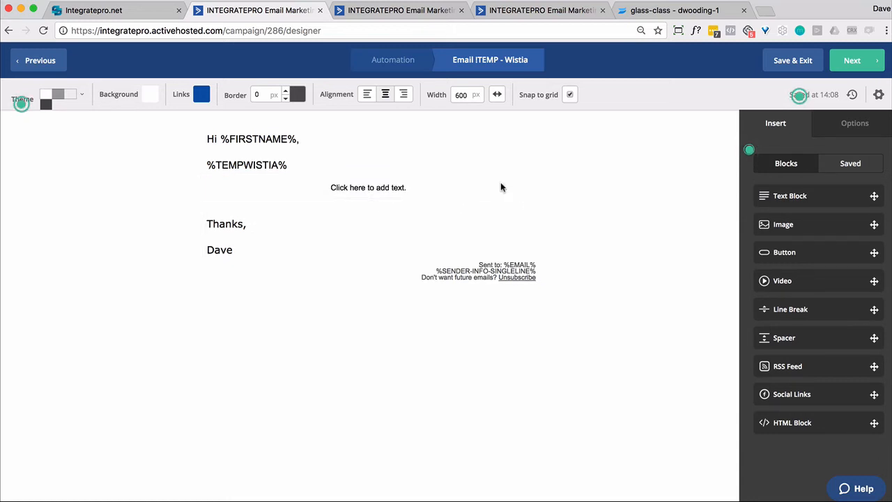
click(544, 204)
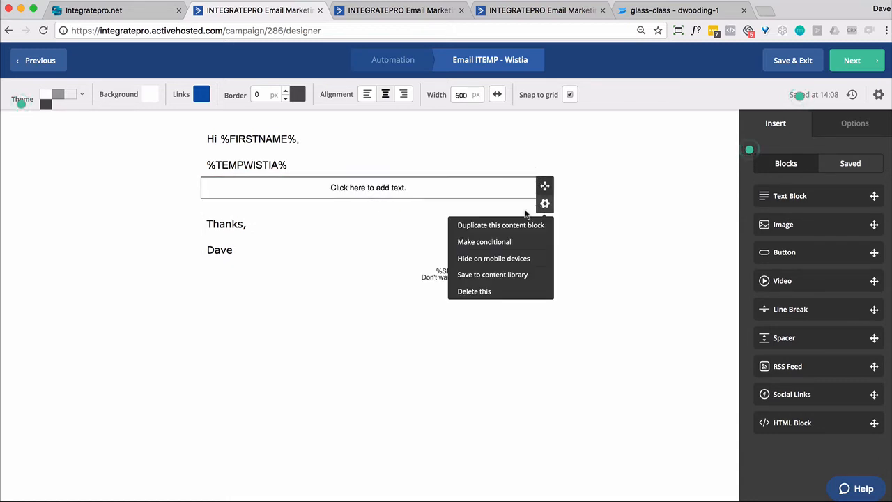
click(481, 241)
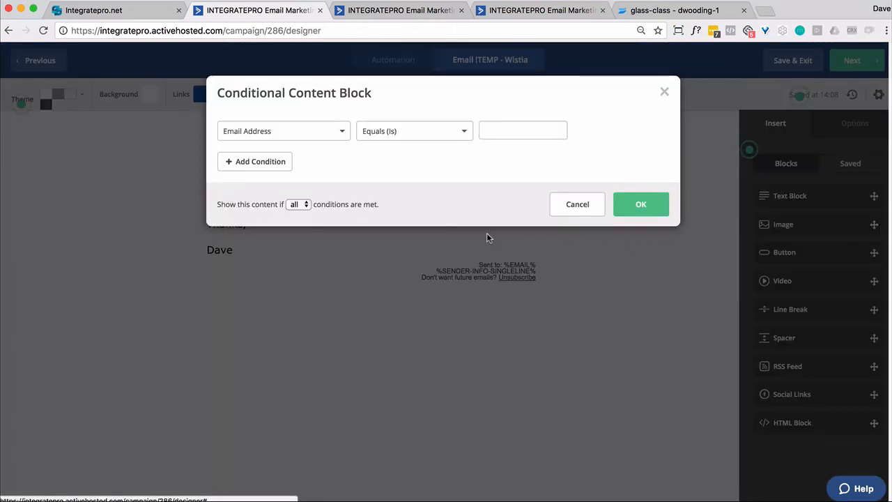
click(338, 134)
click(240, 182)
click(495, 131)
text(wisti)
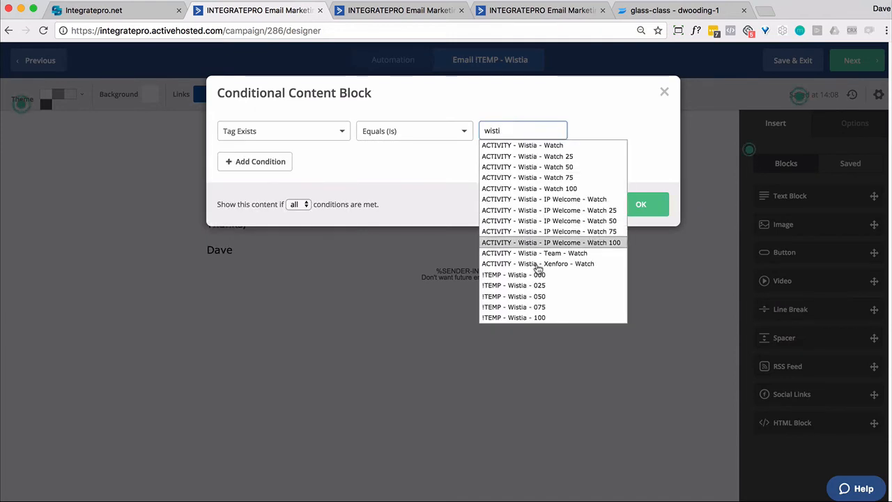
click(537, 318)
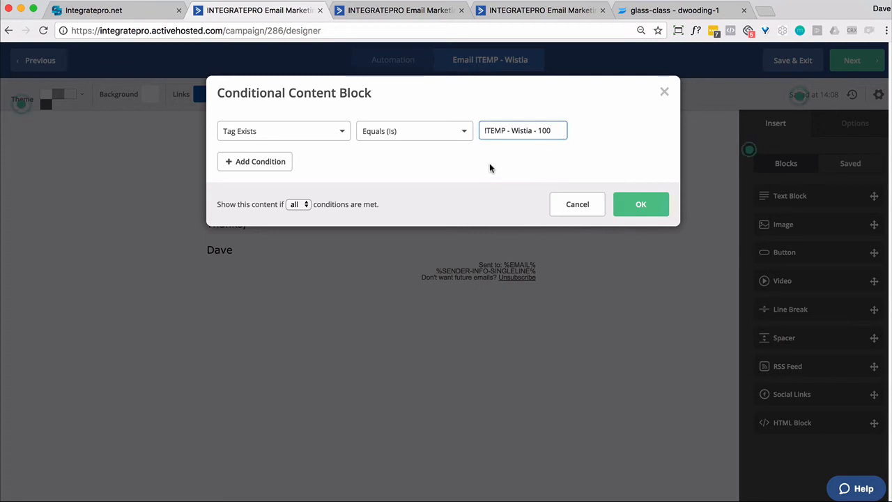
click(639, 204)
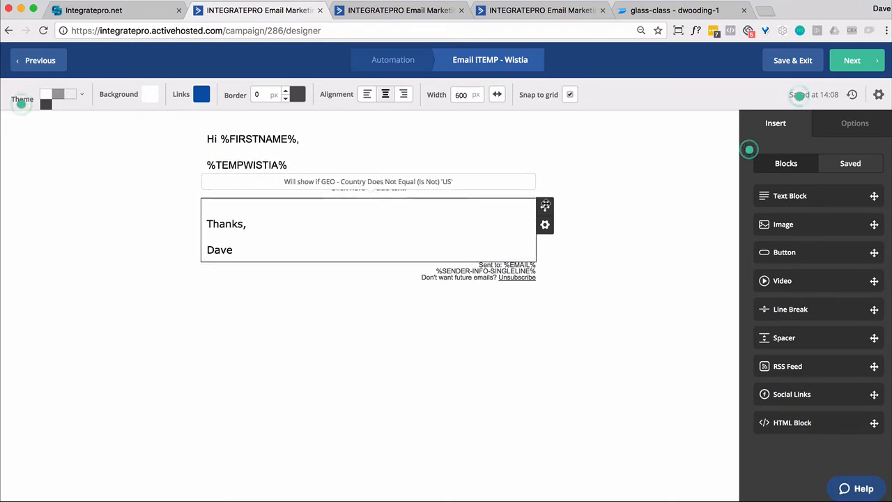
click(795, 62)
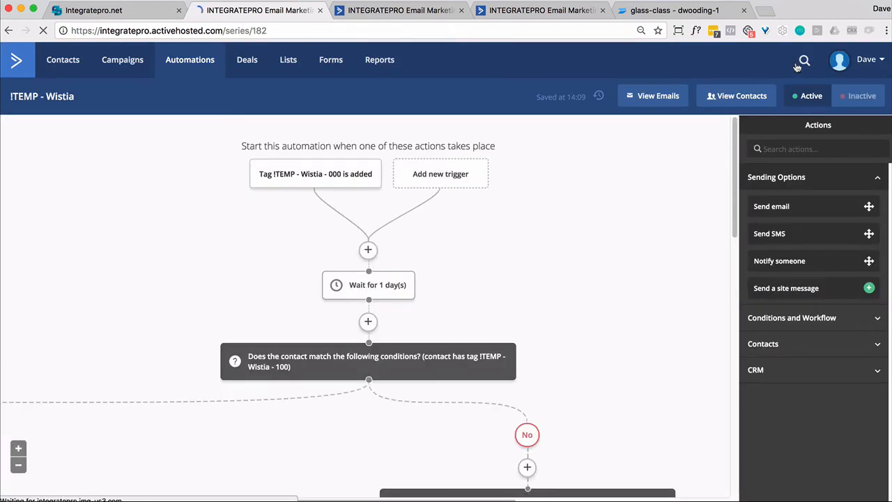
Review the !TEMP - Wistia automation's final branches and actions, the custom fields list and the test contact's record
scroll(630, 215, down, 10)
scroll(629, 216, left, 5)
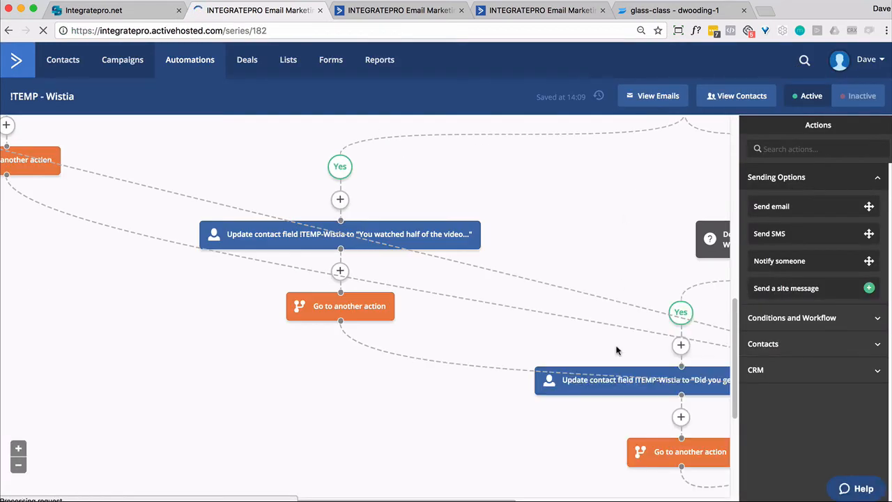
scroll(588, 346, right, 10)
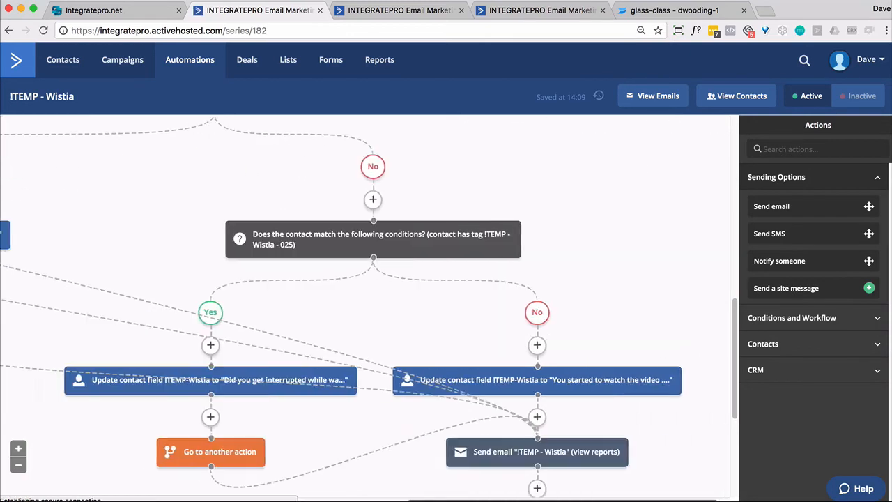
scroll(587, 346, down, 5)
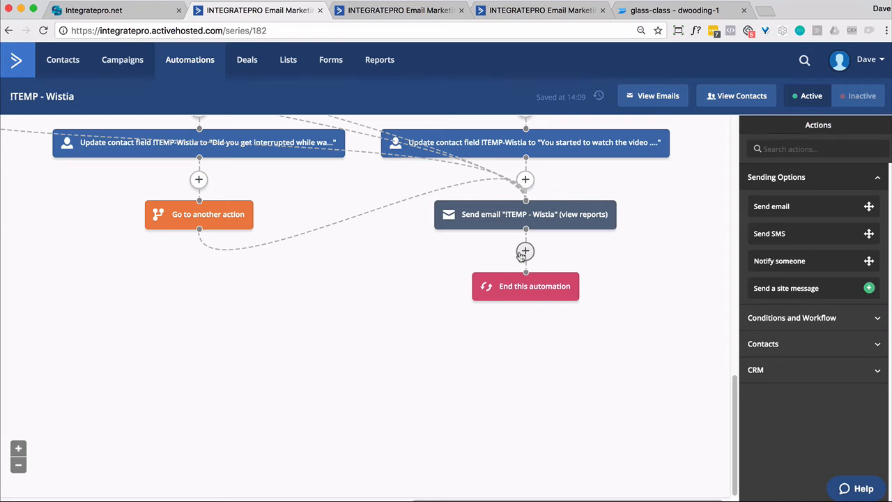
scroll(520, 261, up, 12)
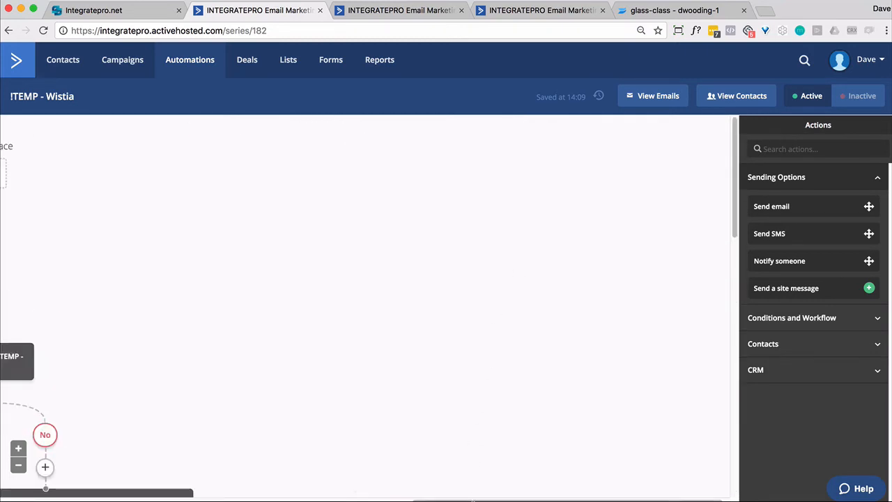
drag(471, 500, 47, 490)
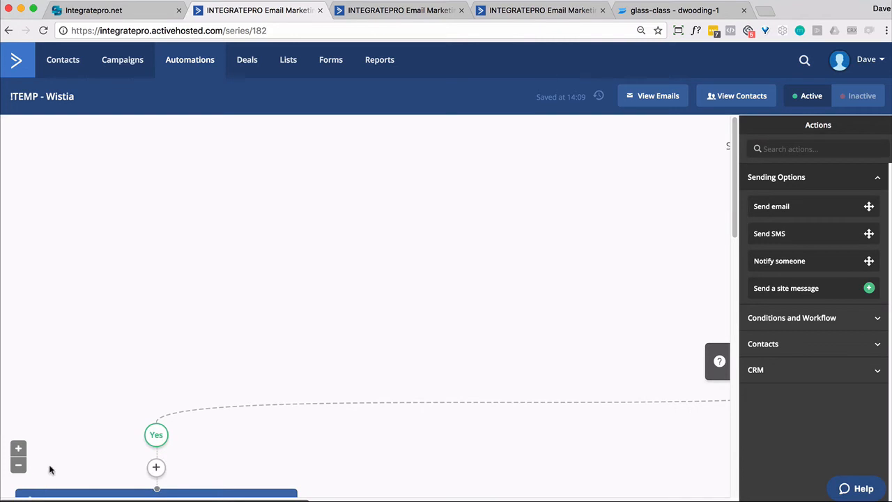
click(403, 14)
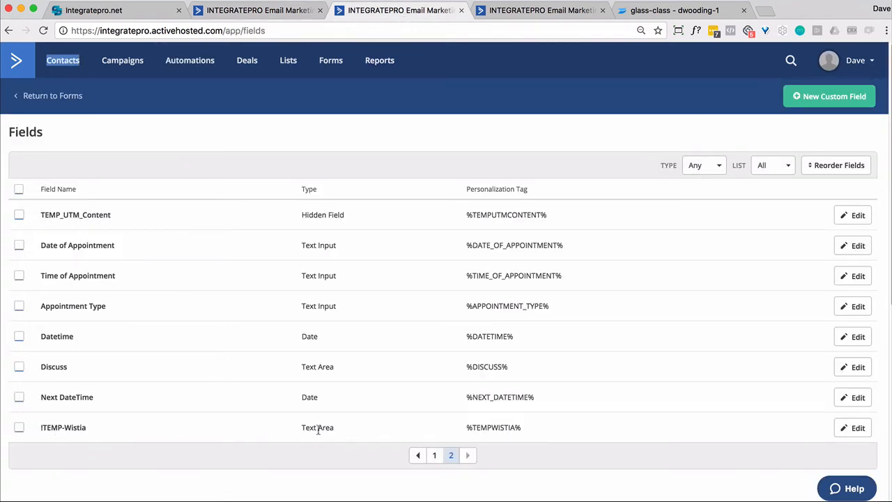
click(528, 14)
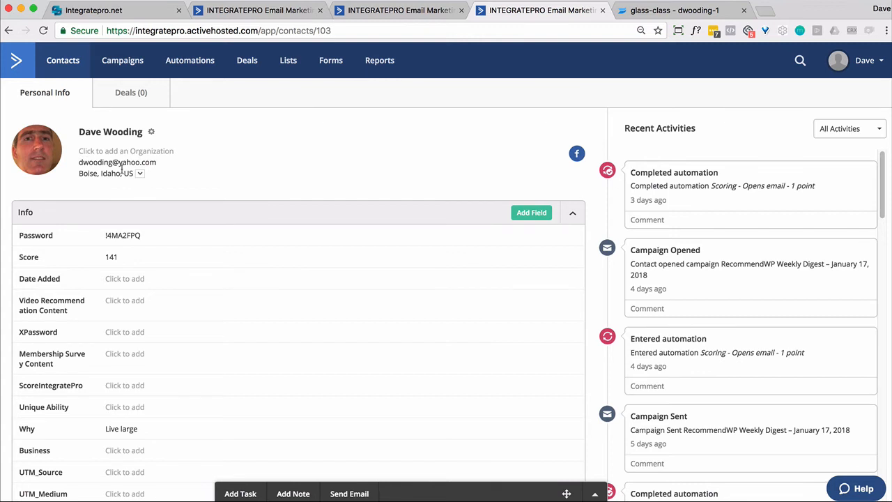
Copy the glass-class Wistia video address into a new browser tab and append the parameter ?wemail= to it
click(648, 14)
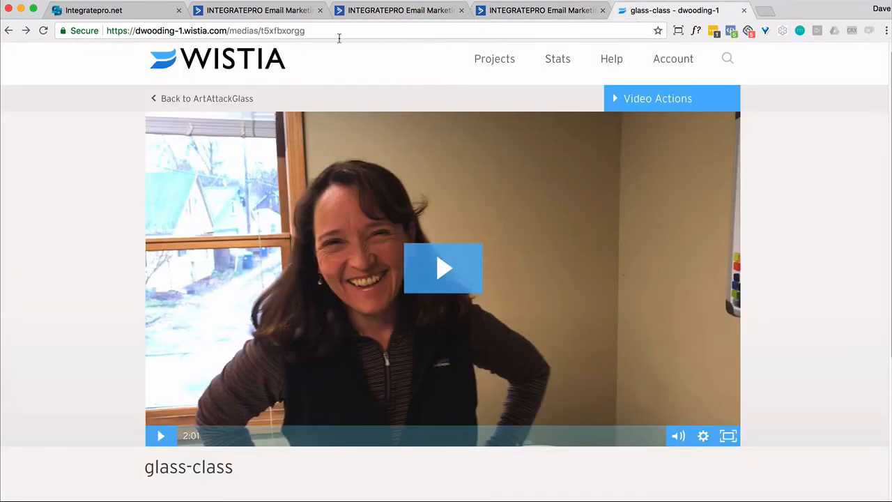
click(268, 31)
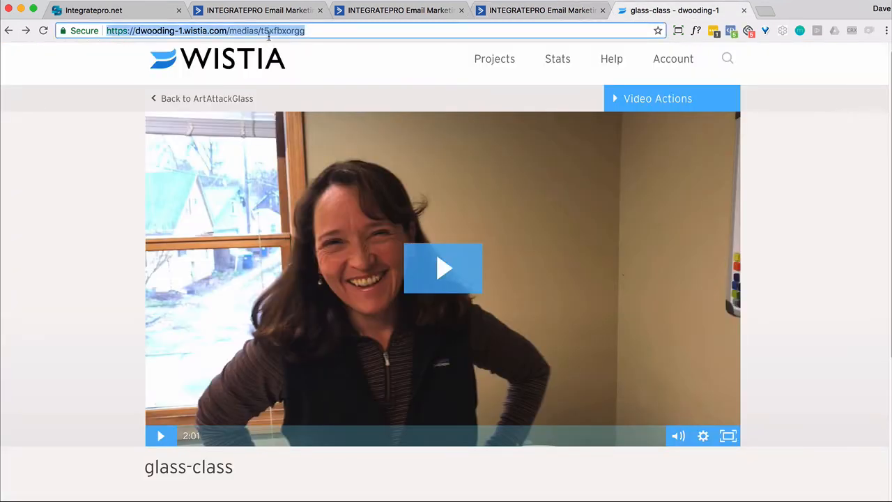
key(super+c)
key(super+t)
key(super+v)
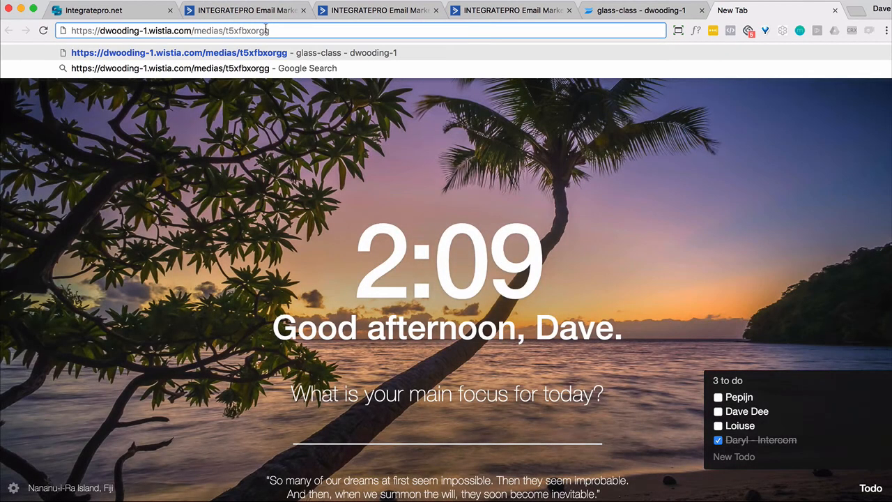
text(?we)
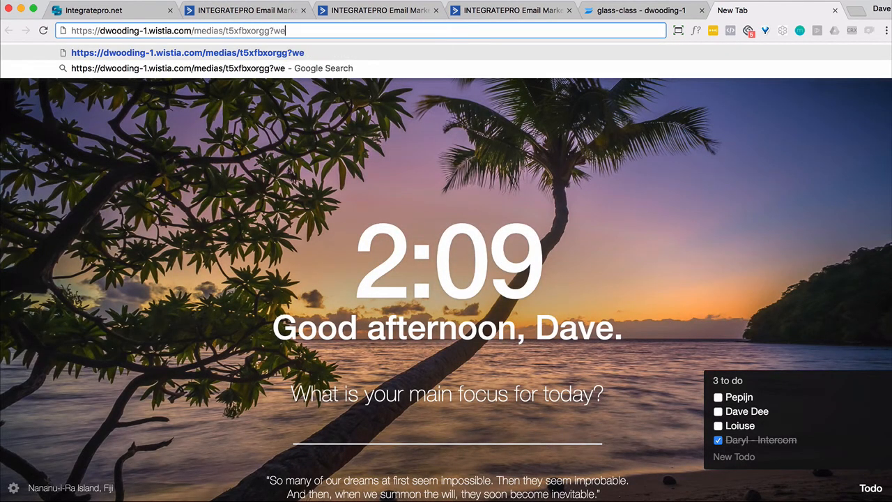
text(mail)
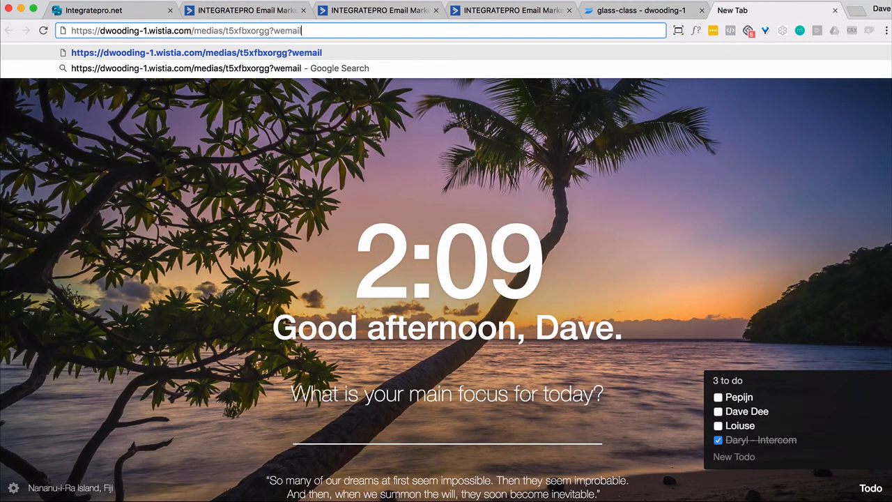
text(=)
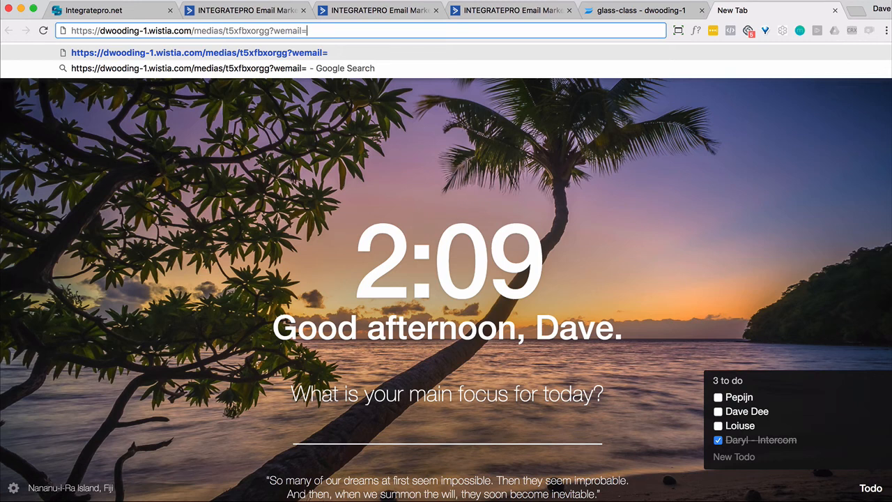
text(%EMAIL%)
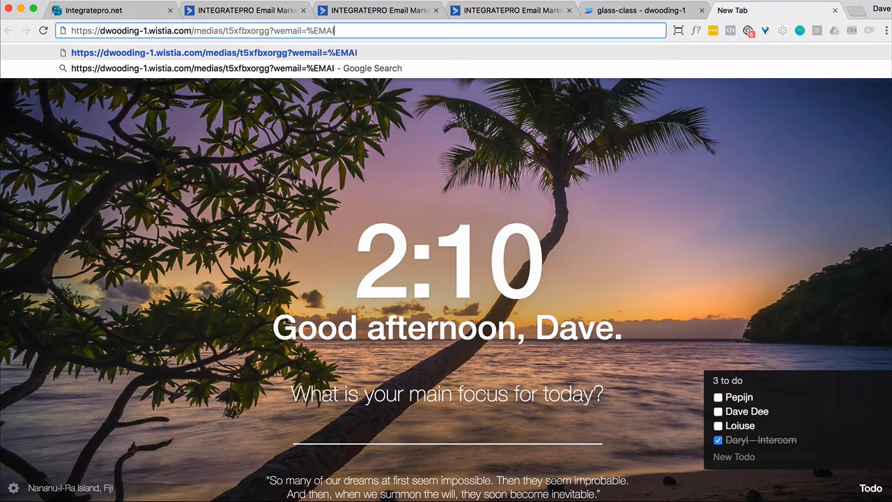
key(BackSpace)
key(BackSpace)
key(BackSpace)
key(BackSpace)
key(BackSpace)
key(BackSpace)
key(BackSpace)
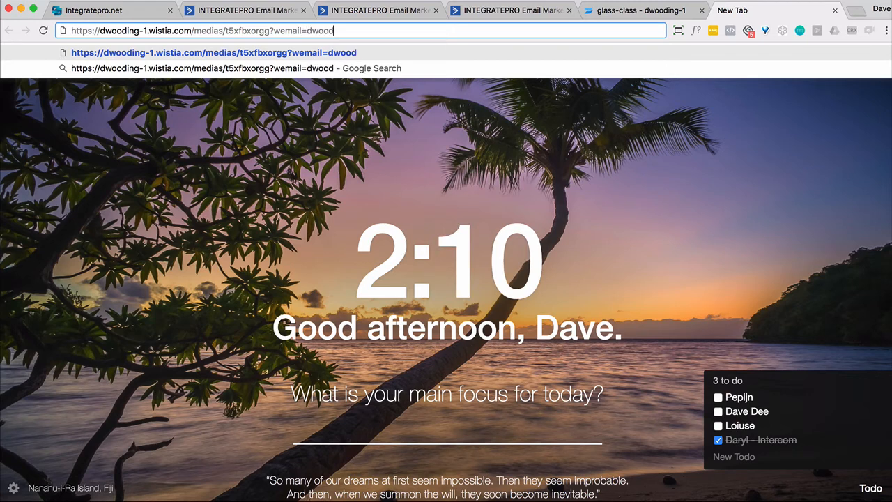
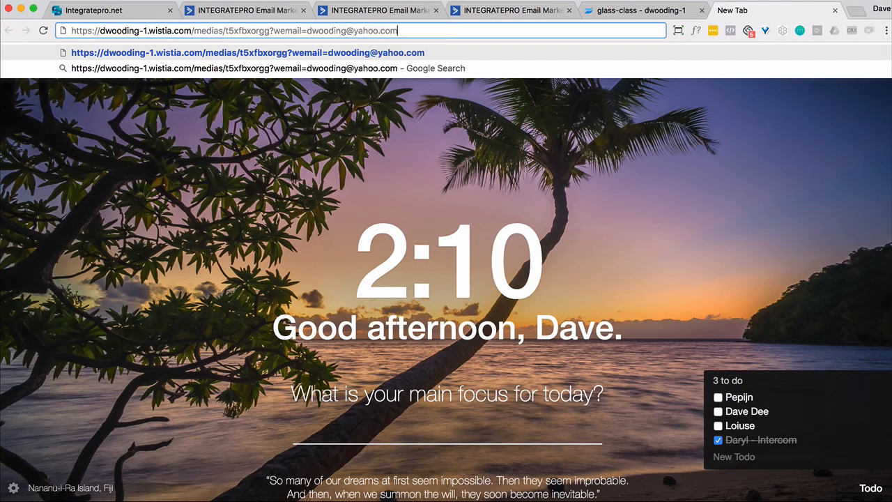
Complete the wemail parameter with the test contact's email address, load the page and start playing the glass-class video
key(Return)
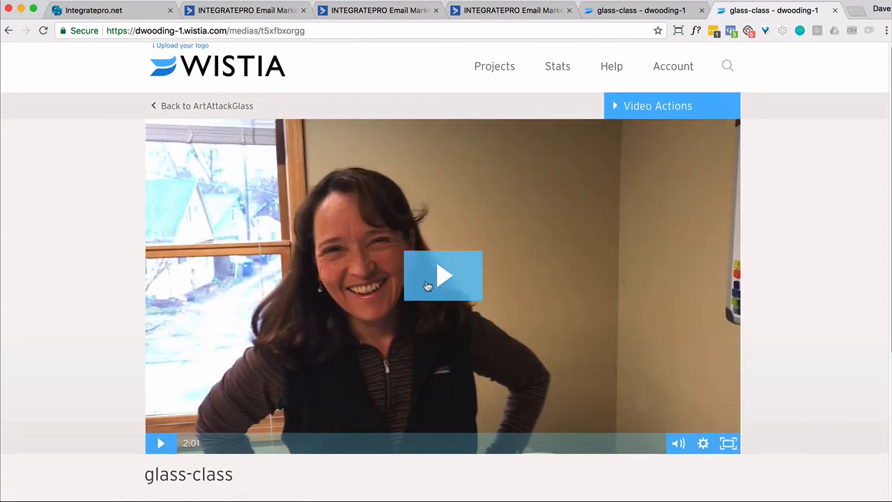
click(424, 287)
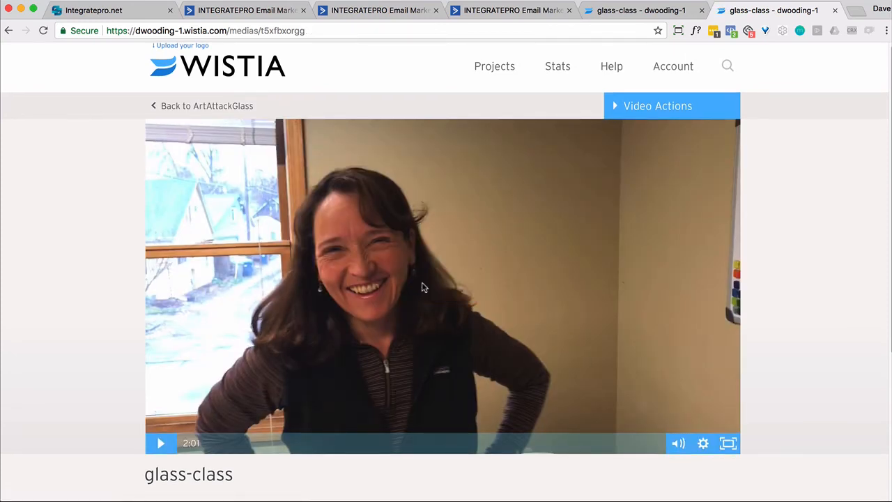
mouse_move(679, 443)
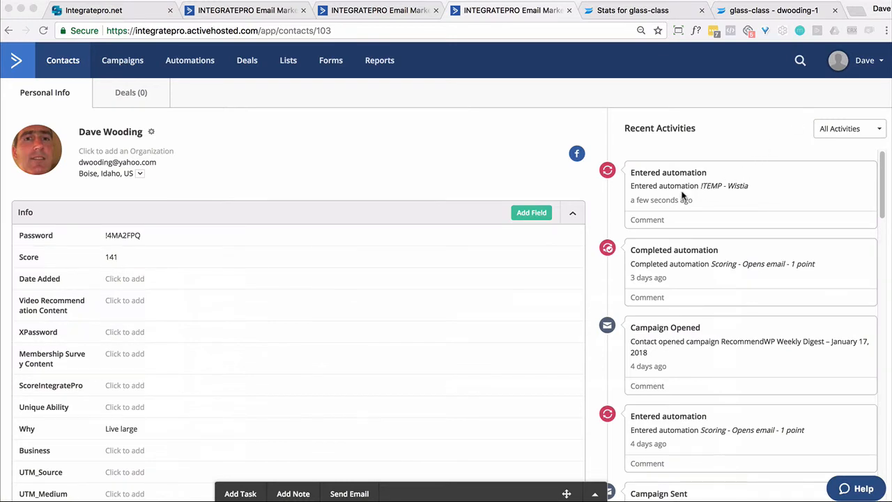
Check the test contact's Recent Activities and Tags in ActiveCampaign for the video tracking data
scroll(407, 244, down, 10)
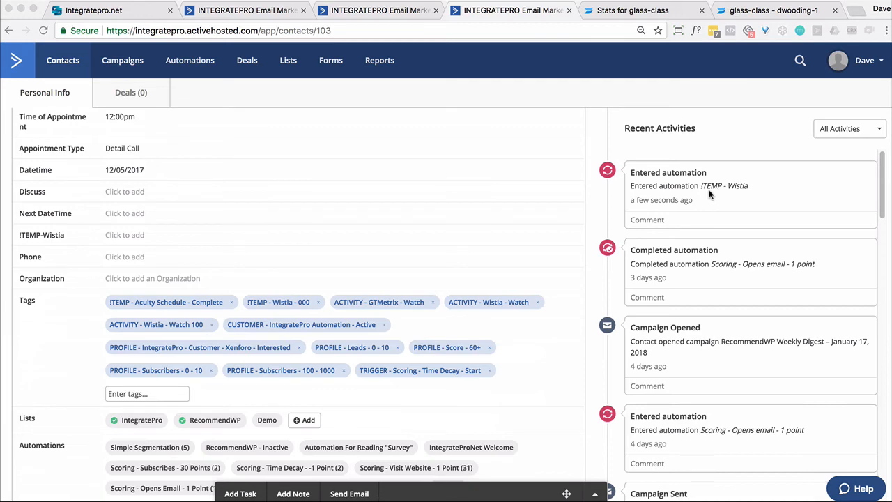
Open the contact's entered-automation activity, view their position in the !TEMP - Wistia automation and return to the contact record
scroll(379, 233, up, 5)
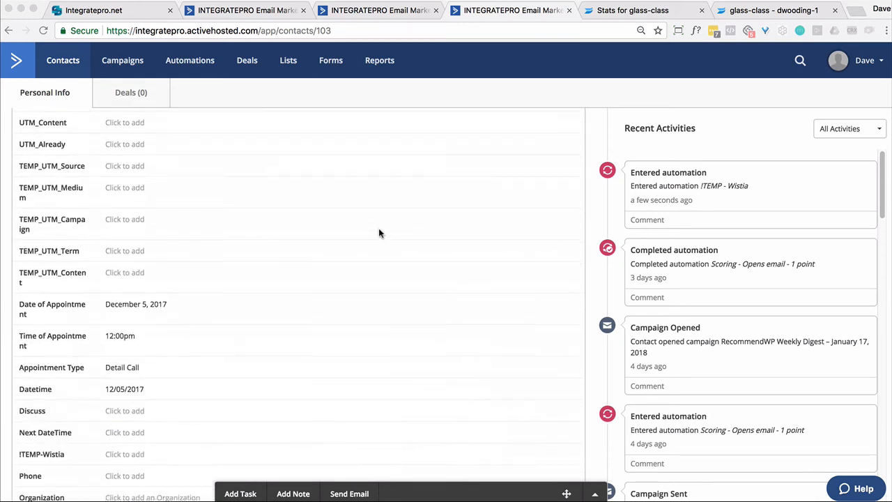
scroll(379, 233, down, 3)
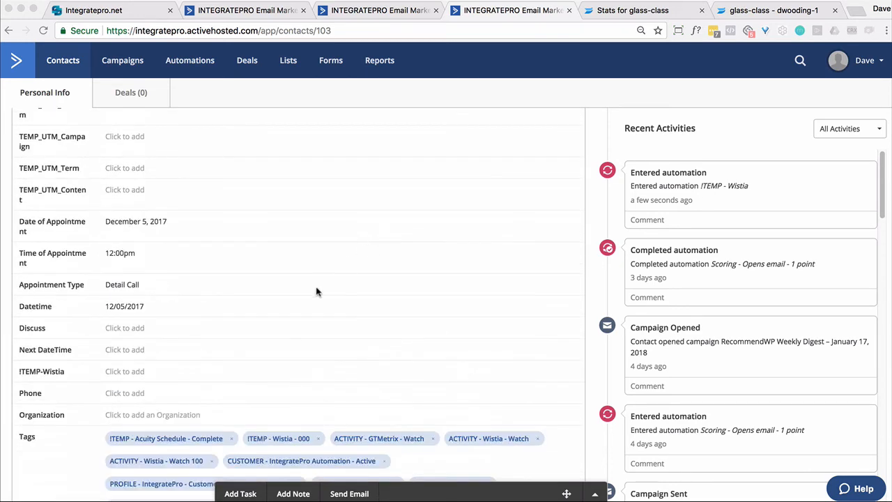
click(712, 184)
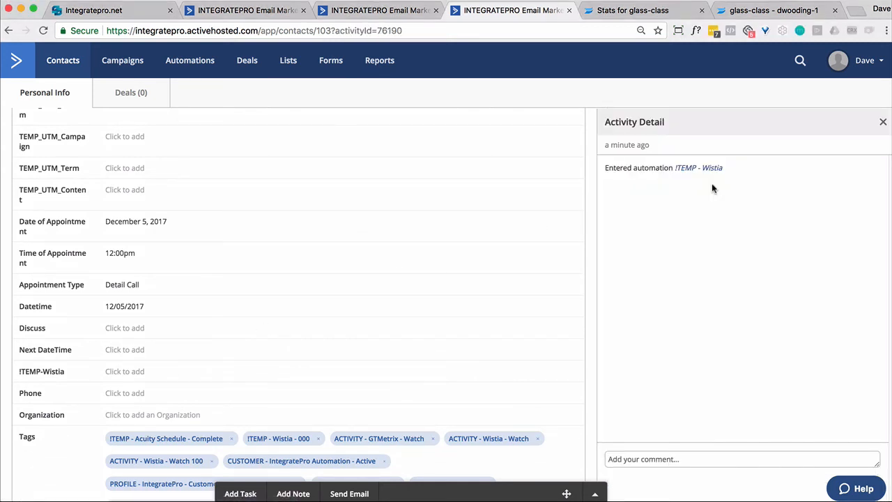
click(704, 173)
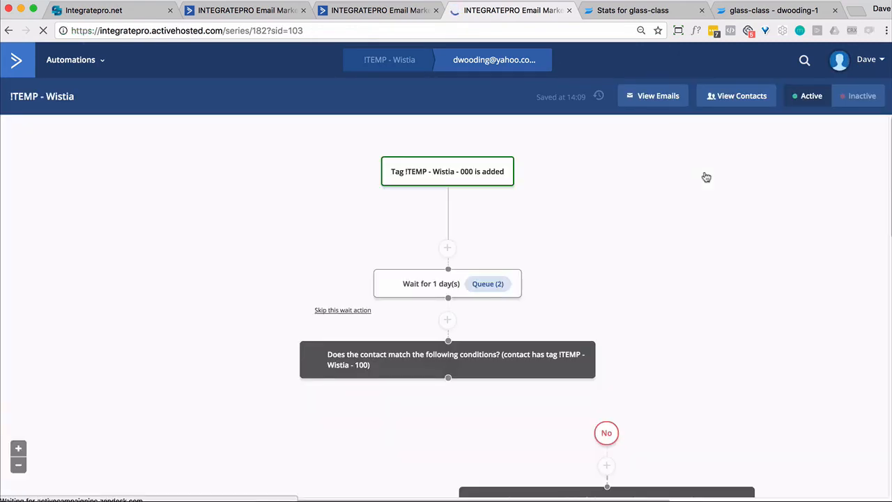
click(8, 30)
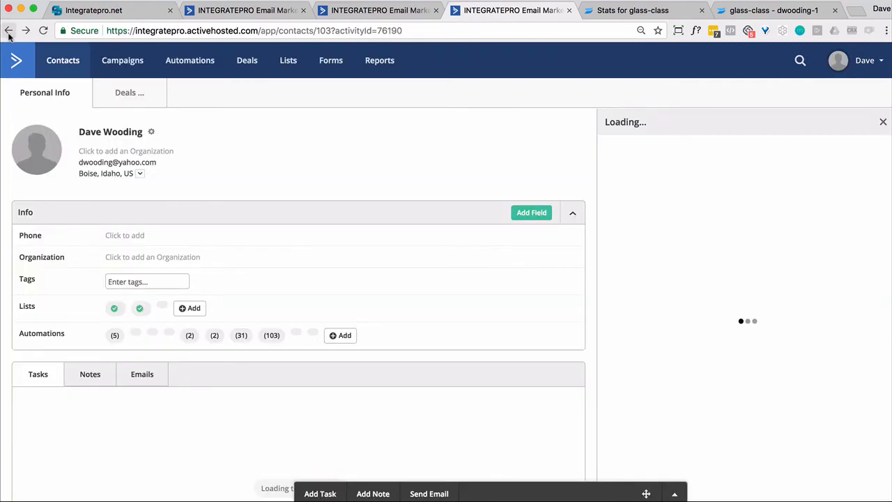
Examine the test contact's Tags for the !TEMP - Wistia watch-progress tags
scroll(174, 153, down, 10)
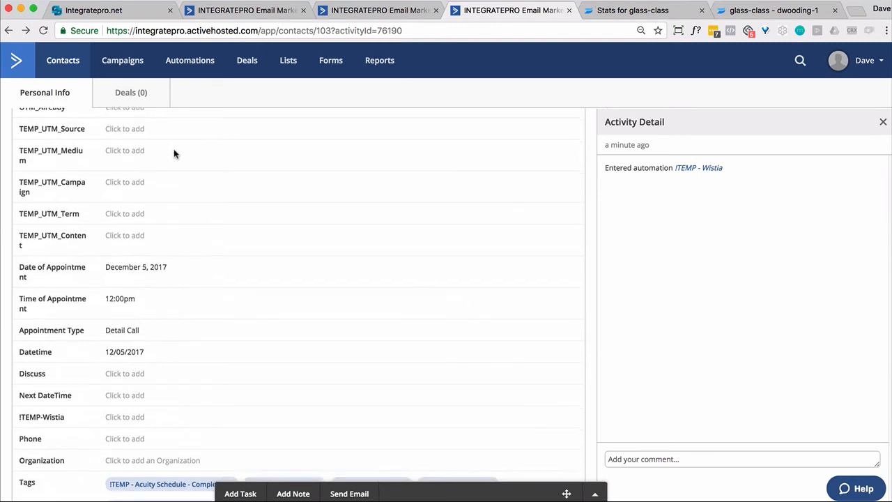
scroll(173, 148, down, 2)
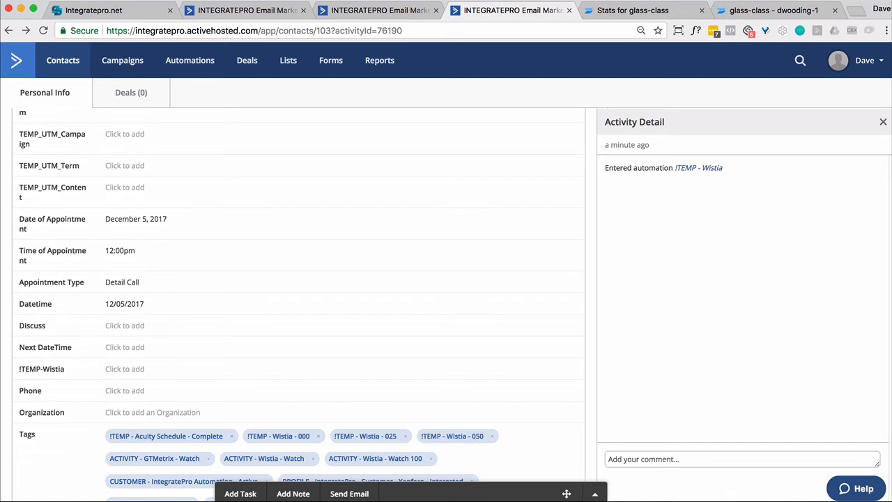
scroll(174, 402, down, 2)
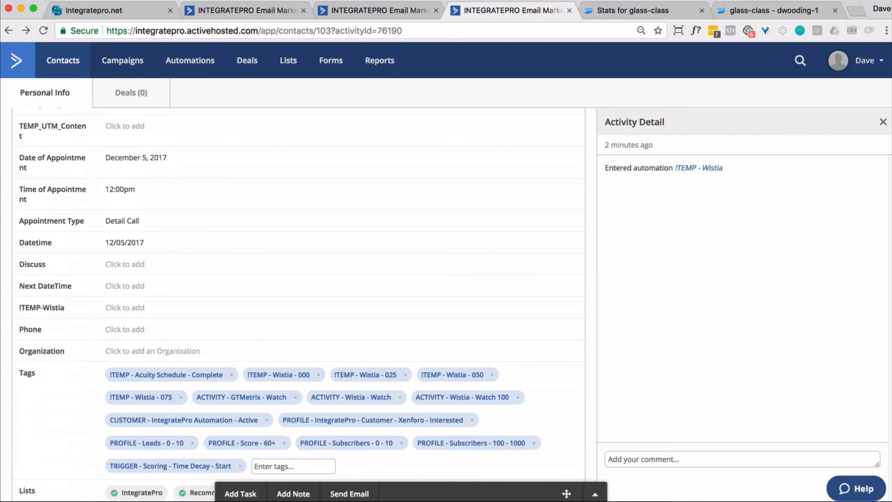
Bring the separate browser window with the glass-class video into view and close it
drag(2, 251, 842, 15)
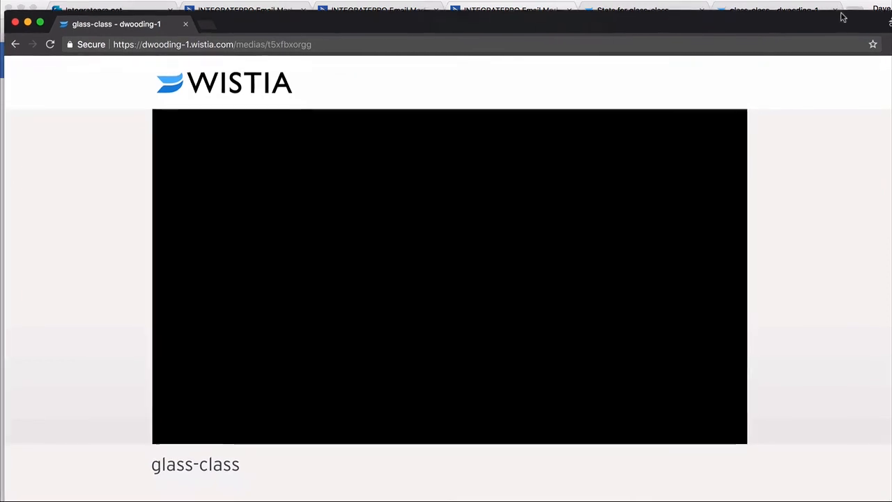
mouse_move(642, 251)
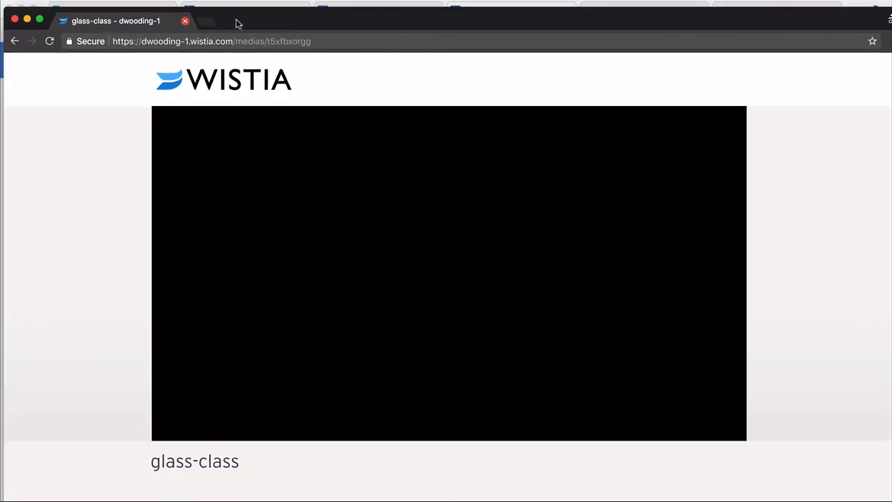
click(15, 19)
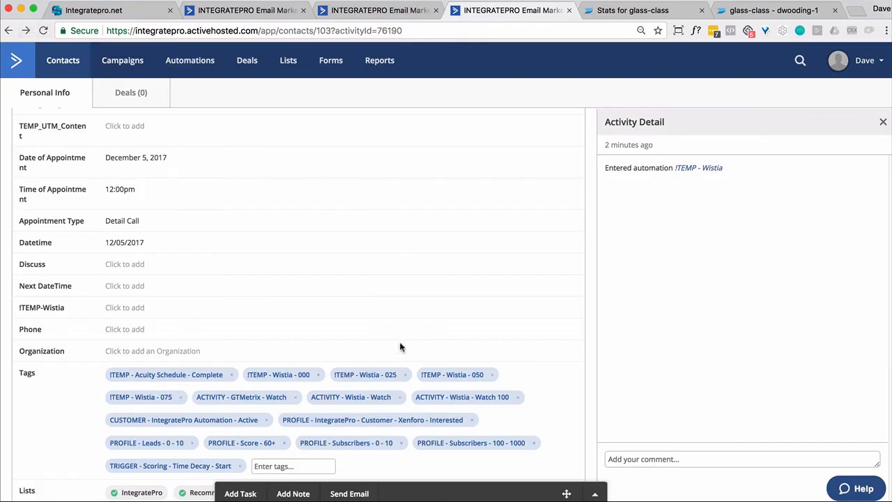
Reload the test contact's record and check its Tags for the !TEMP - Wistia - 100 tag
click(44, 31)
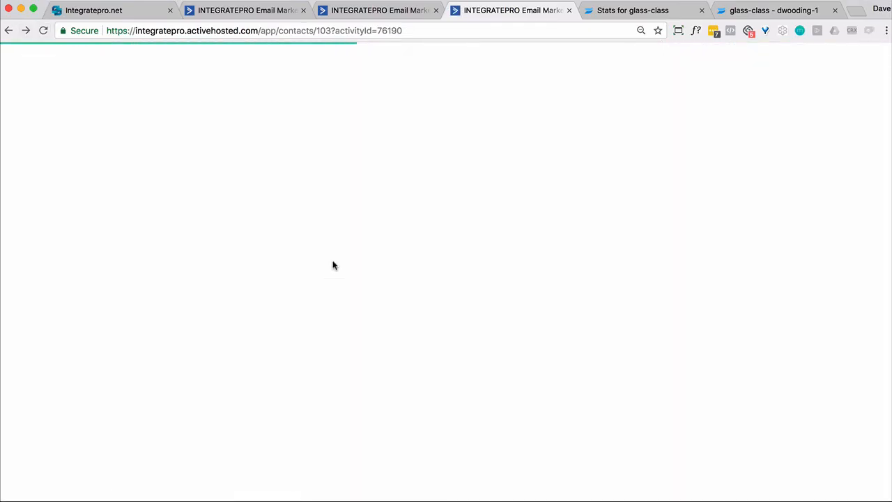
scroll(333, 244, down, 5)
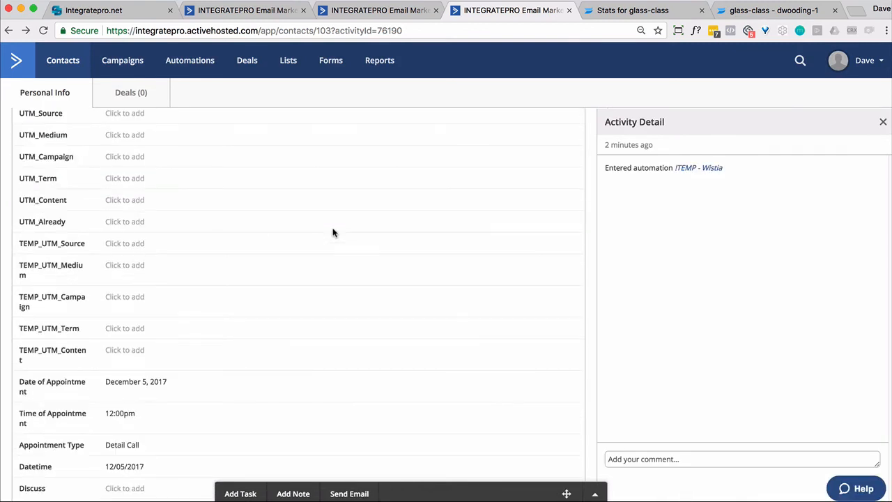
scroll(333, 233, down, 3)
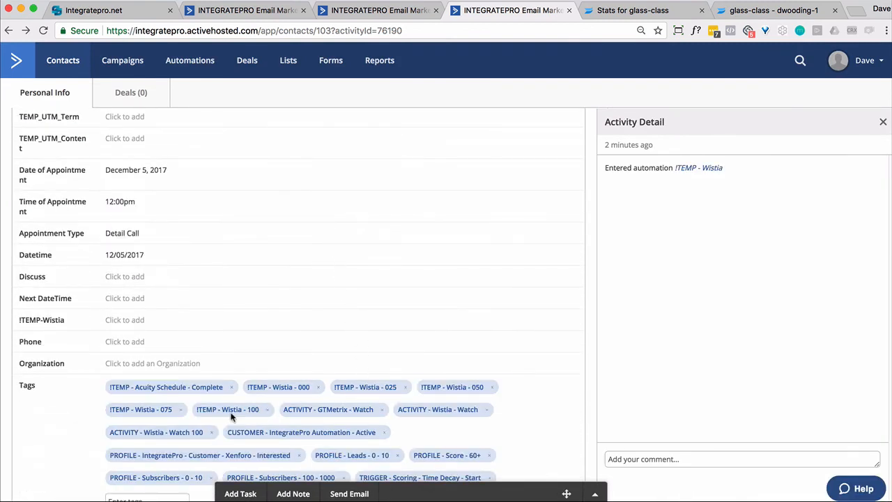
Open the contact's path in the !TEMP - Wistia automation and skip the 1-day wait for this contact
click(691, 168)
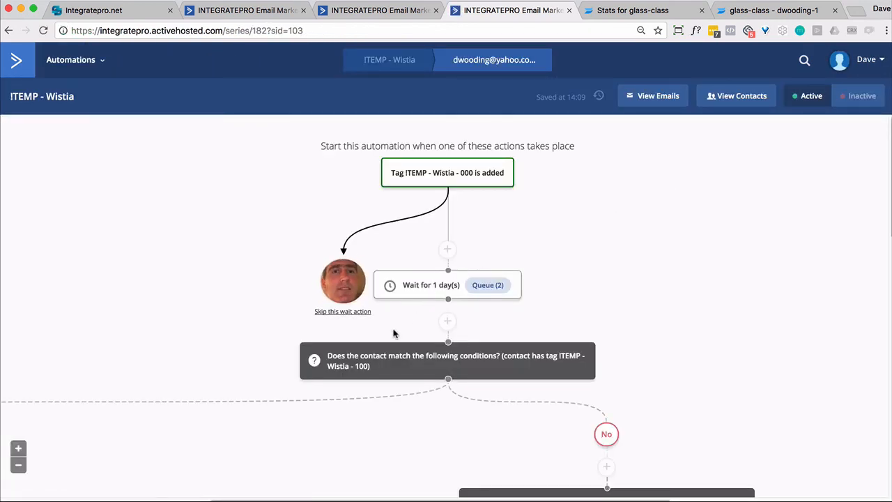
mouse_move(342, 317)
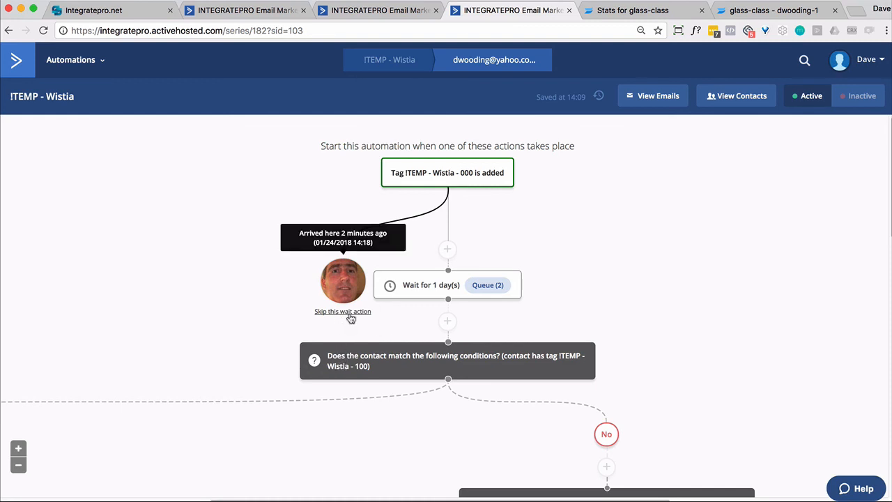
click(349, 313)
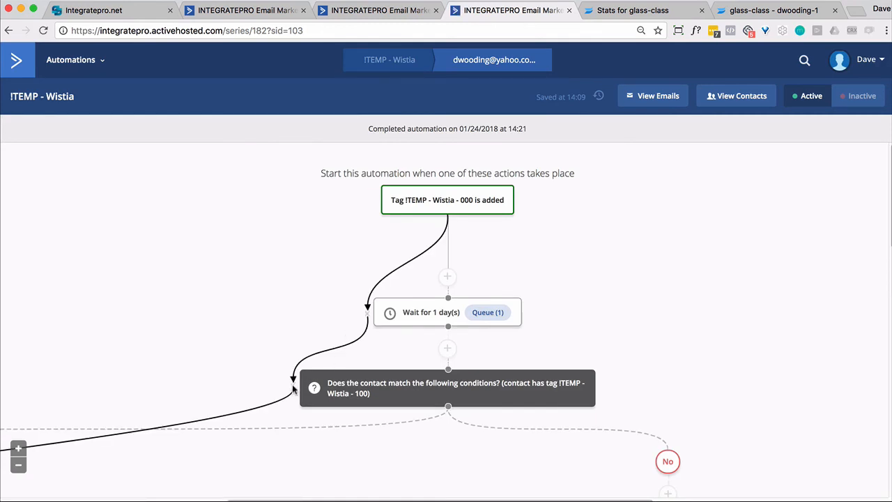
Trace the contact's path through the !TEMP - Wistia automation from the !TEMP - Wistia - 100 condition to the automation's end
mouse_move(293, 390)
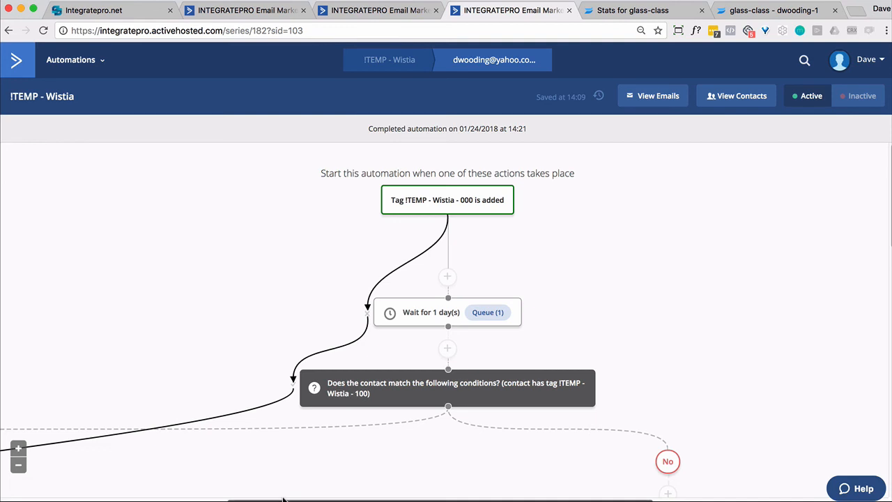
drag(285, 499, 89, 479)
scroll(165, 301, down, 3)
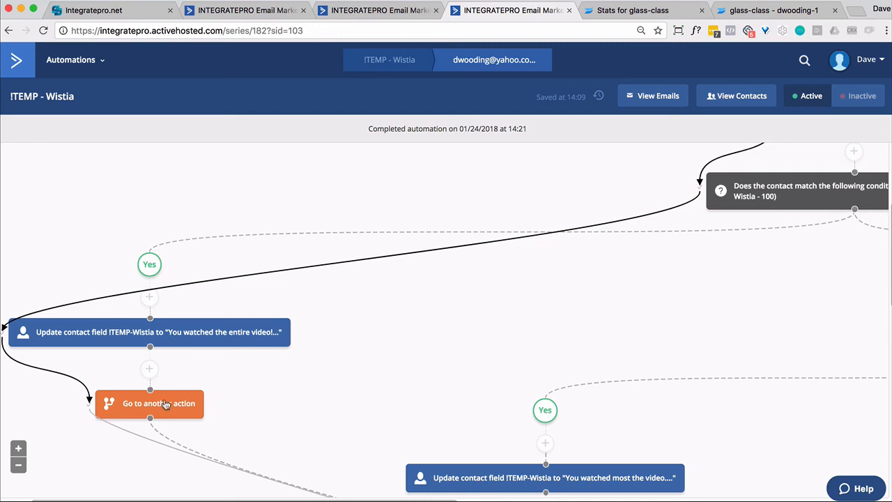
scroll(574, 279, down, 10)
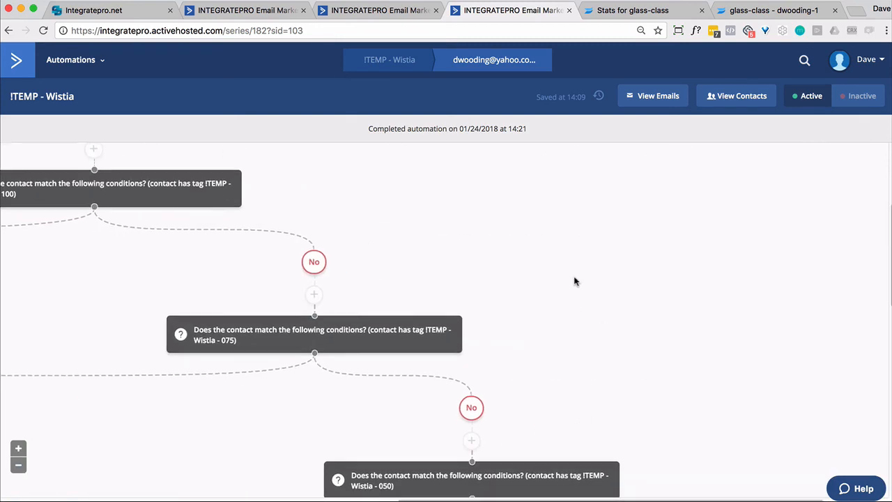
scroll(575, 282, down, 3)
scroll(575, 282, down, 3)
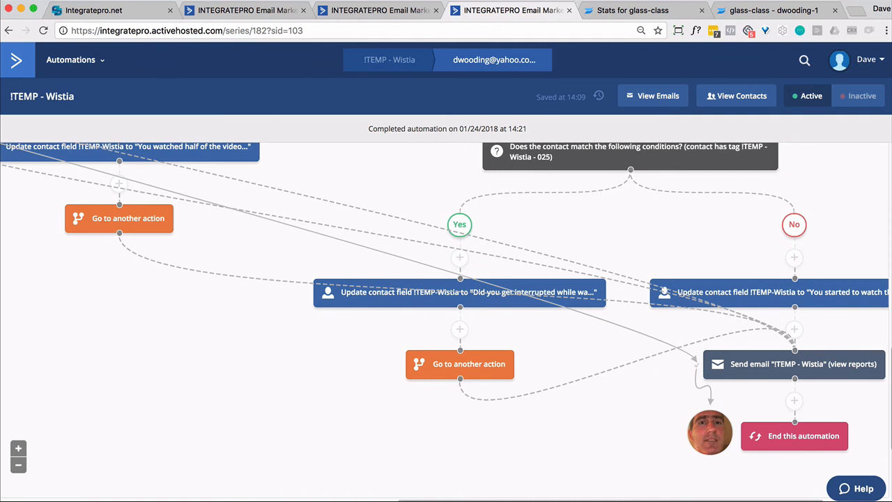
Check the !TEMP-Wistia field on the test contact's record and return to the !TEMP - Wistia automation editor
click(10, 31)
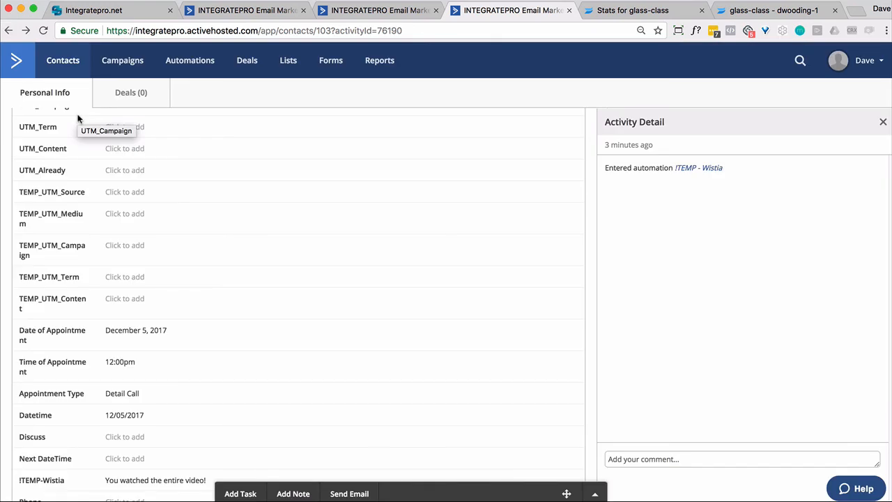
scroll(78, 117, down, 1)
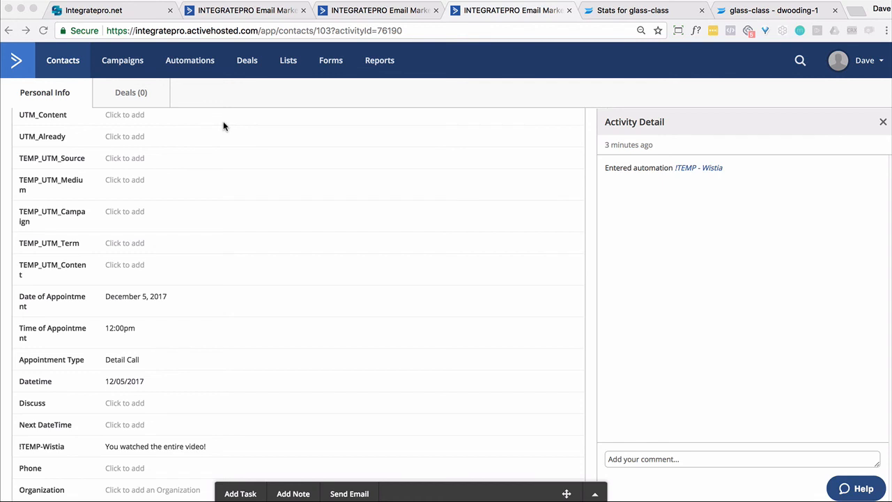
click(223, 19)
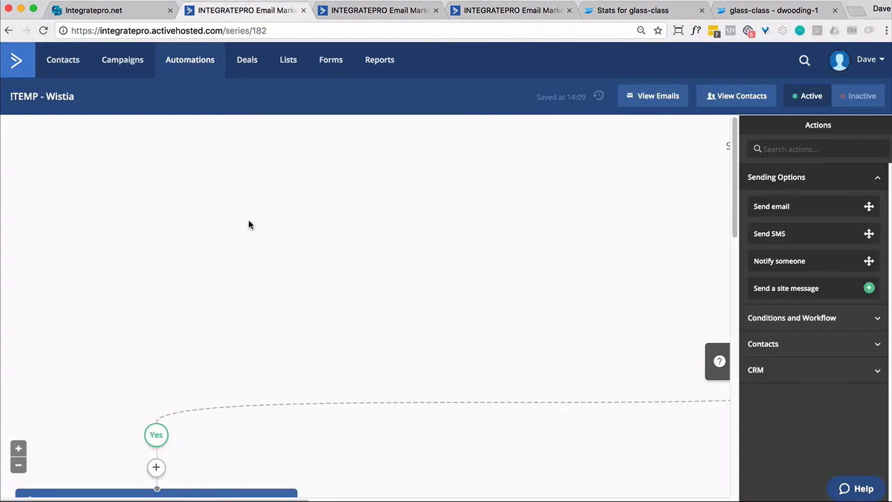